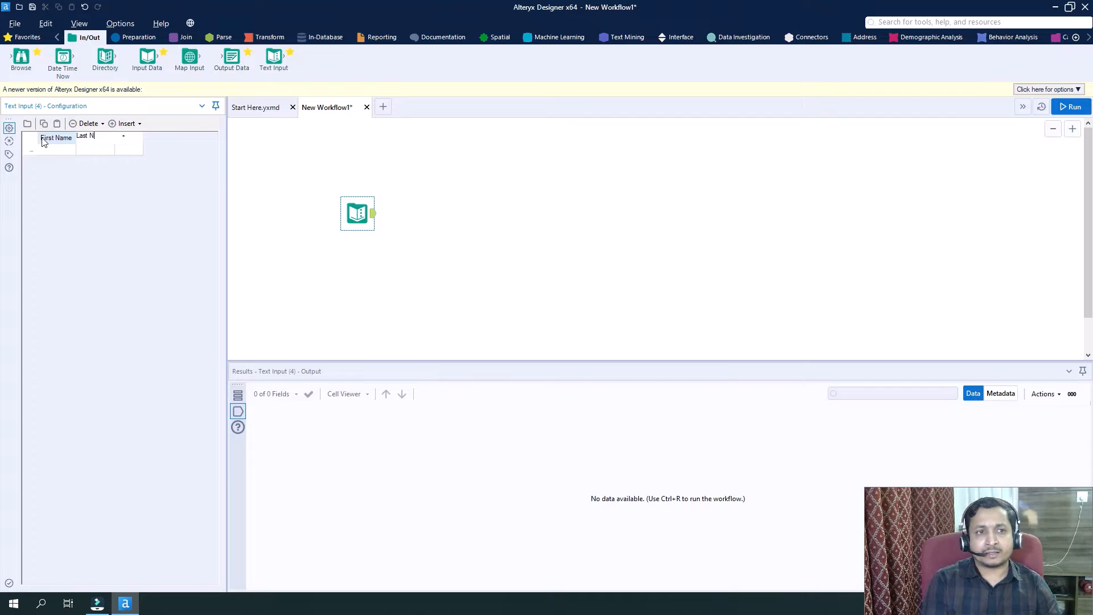
Add a third column named Salary to the Text Input table, after Last Name.
key(Tab)
text(S)
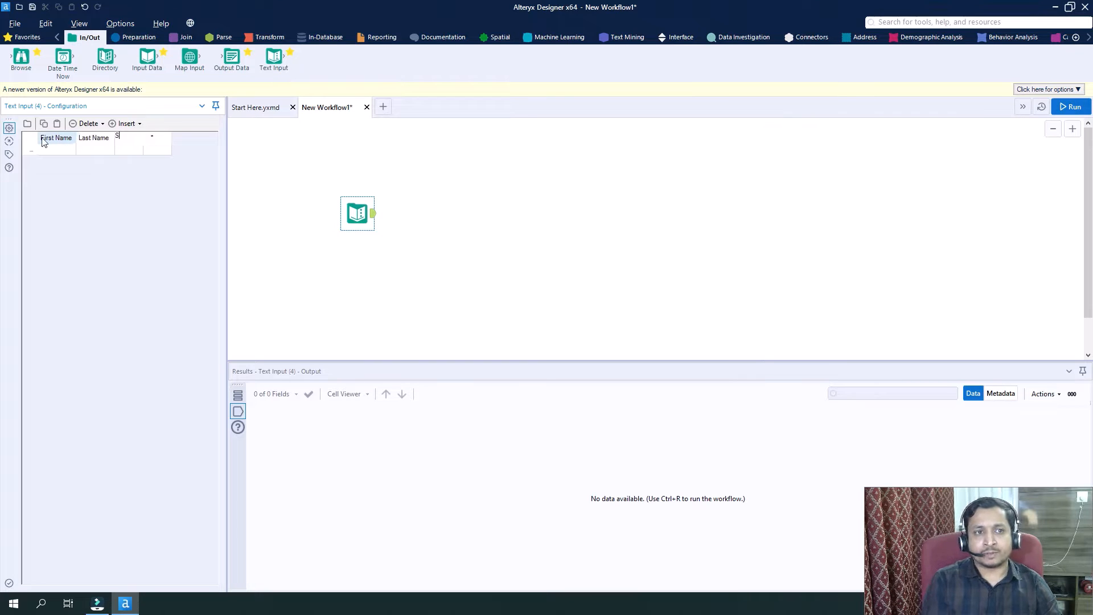
text(alary)
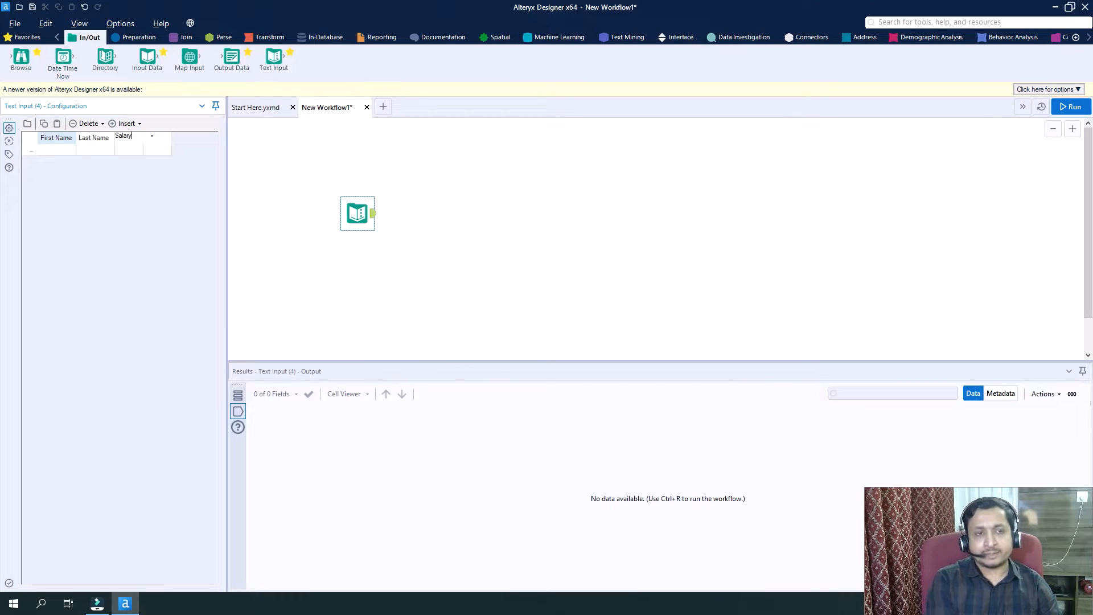
key(Return)
Fill the first row of the Text Input table with a person's first name, last name and a salary of 10000.
key(Left)
key(Left)
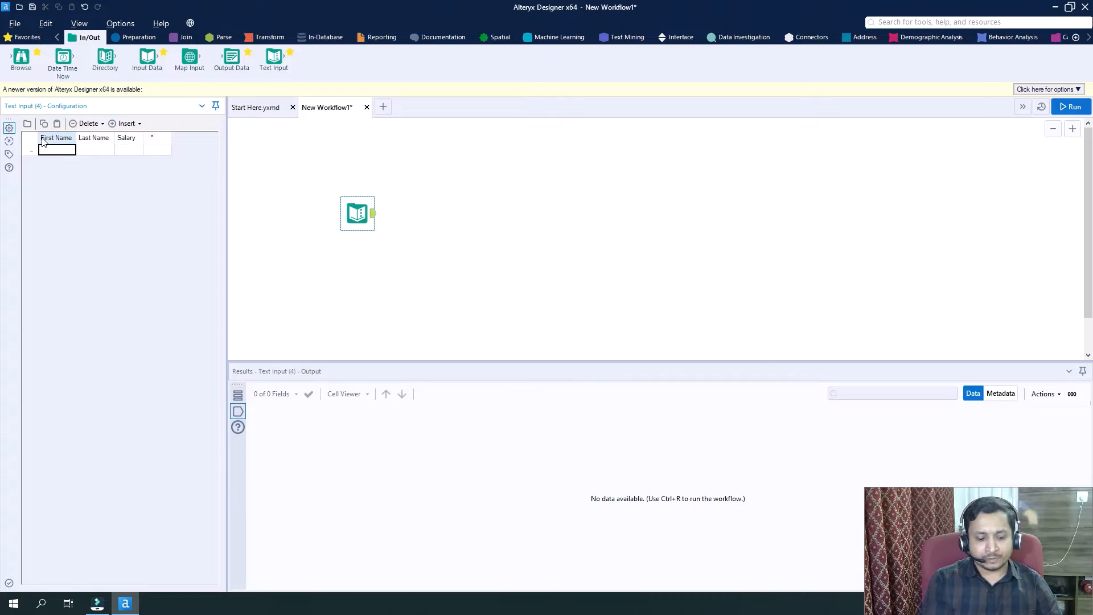
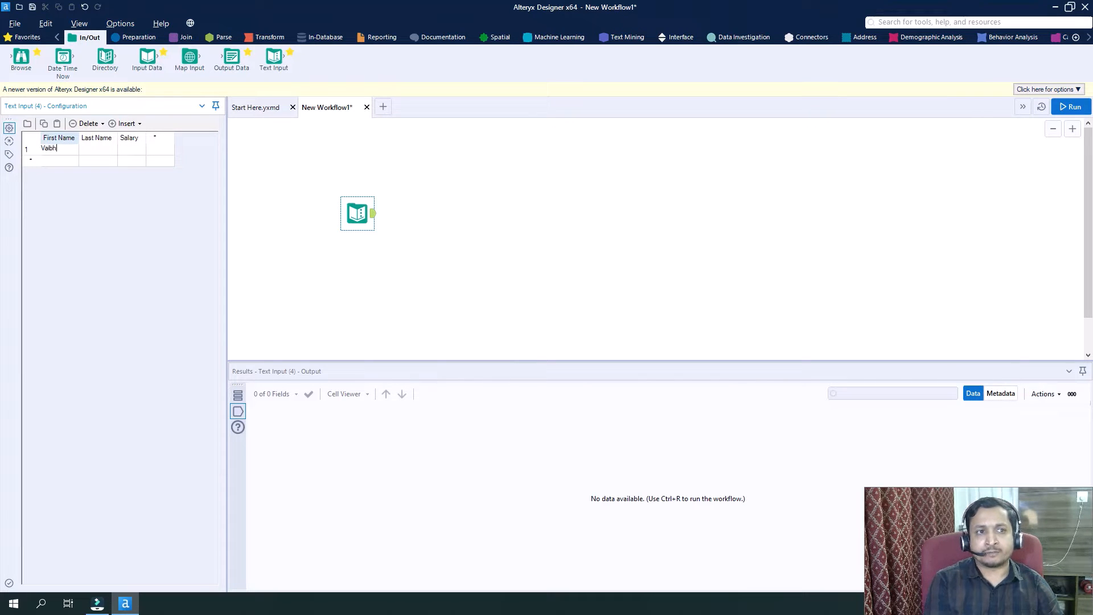
key(Tab)
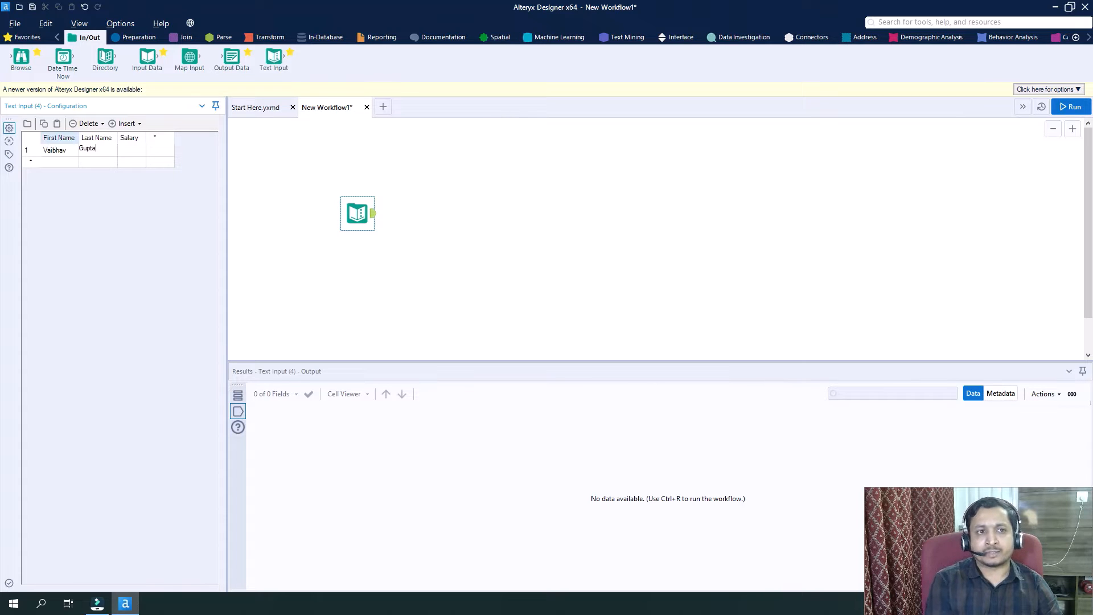
key(Tab)
text(10)
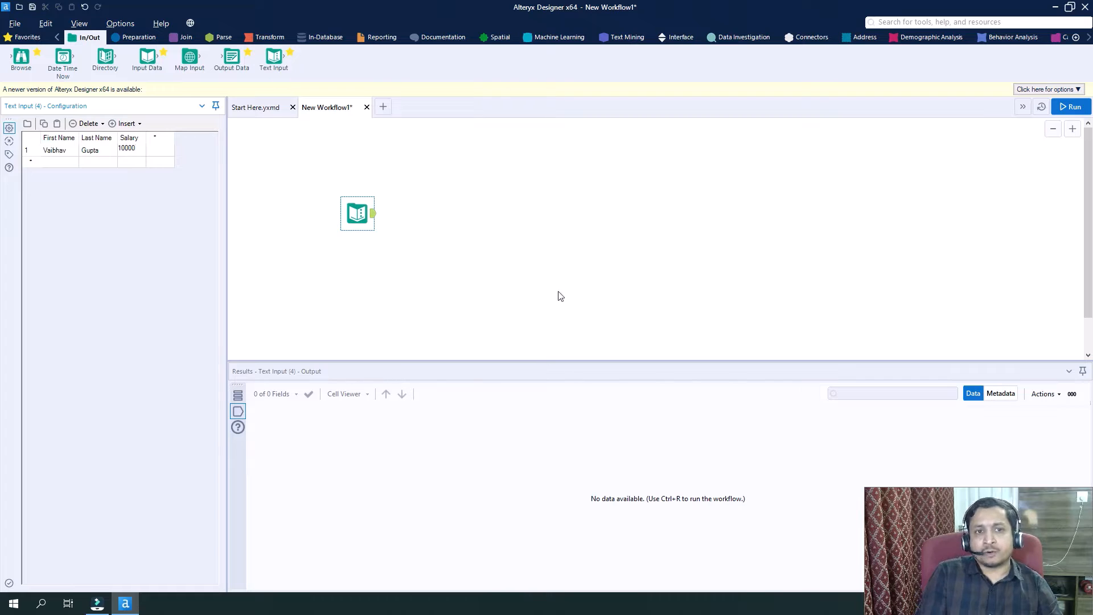
click(525, 243)
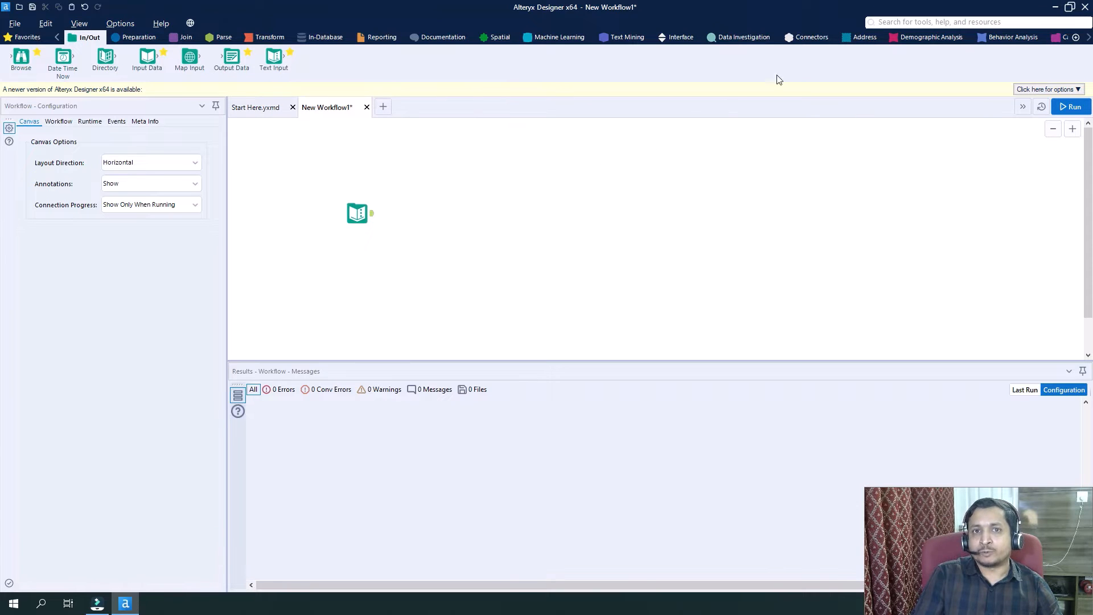
Add a Detour tool from the Developer category to the canvas, connected to the Text Input's output.
click(1089, 38)
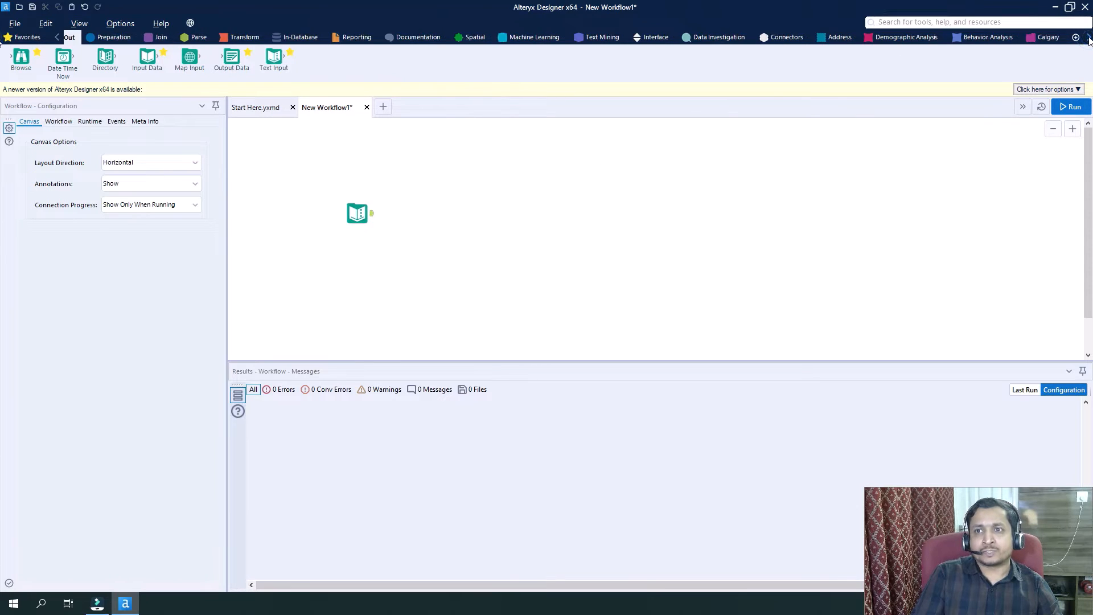
click(1090, 38)
click(1089, 38)
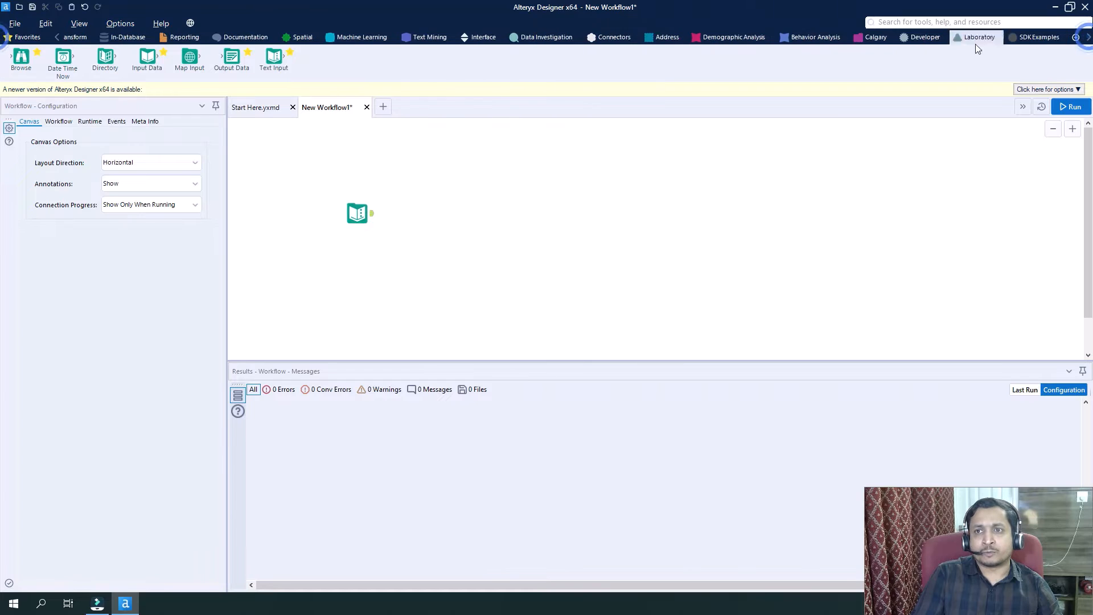
click(909, 38)
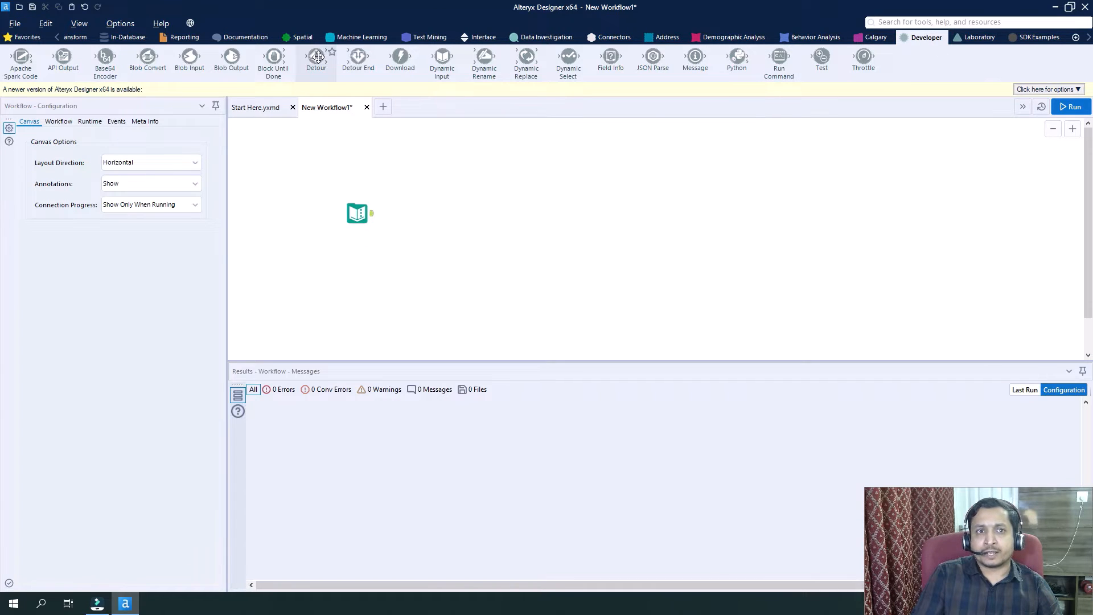
drag(316, 57, 418, 213)
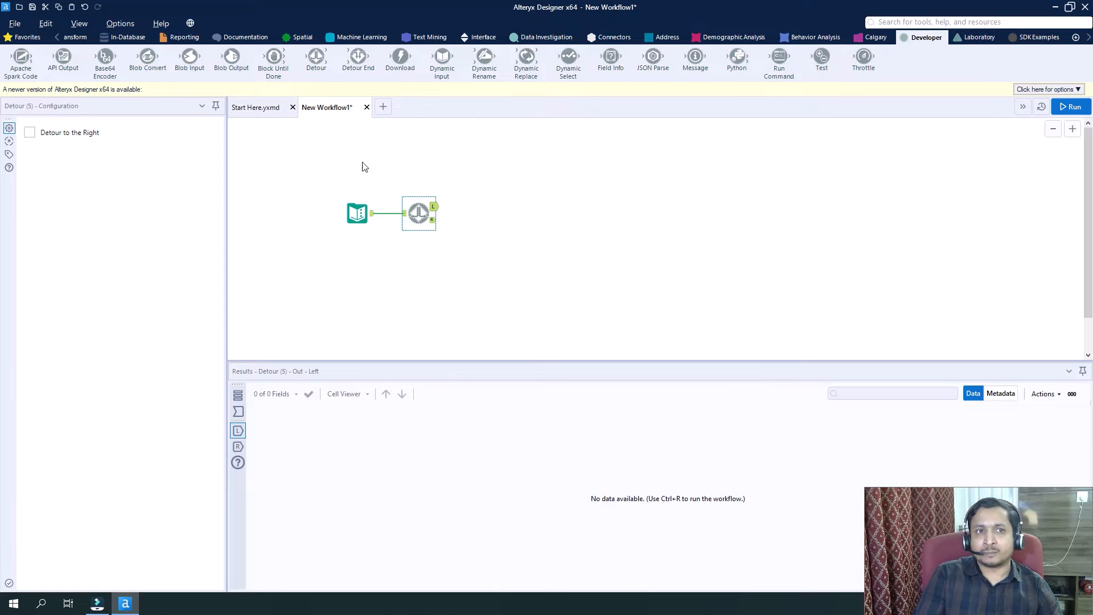
Add a Formula tool connected to the Detour's L output and choose First Name as its output column.
click(56, 38)
click(56, 37)
click(56, 38)
click(56, 37)
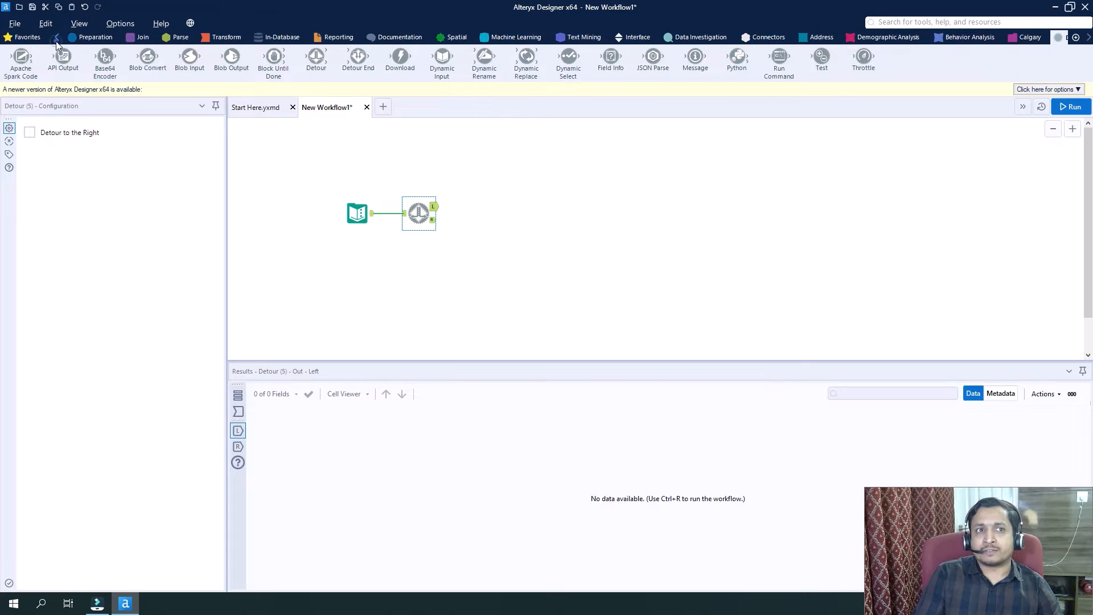
click(57, 38)
click(122, 38)
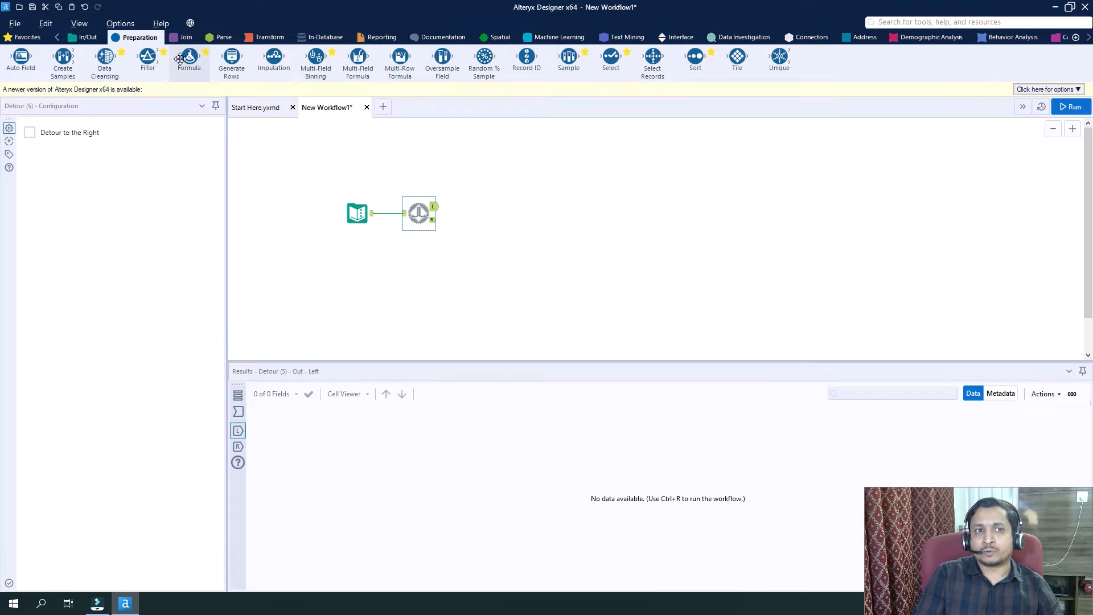
drag(180, 59, 482, 187)
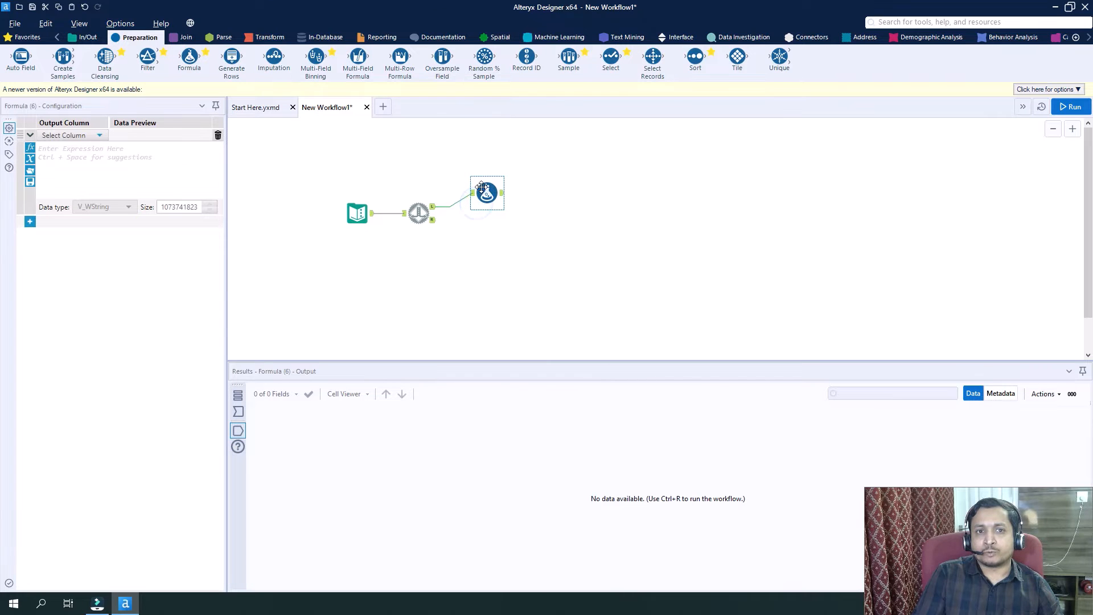
click(82, 135)
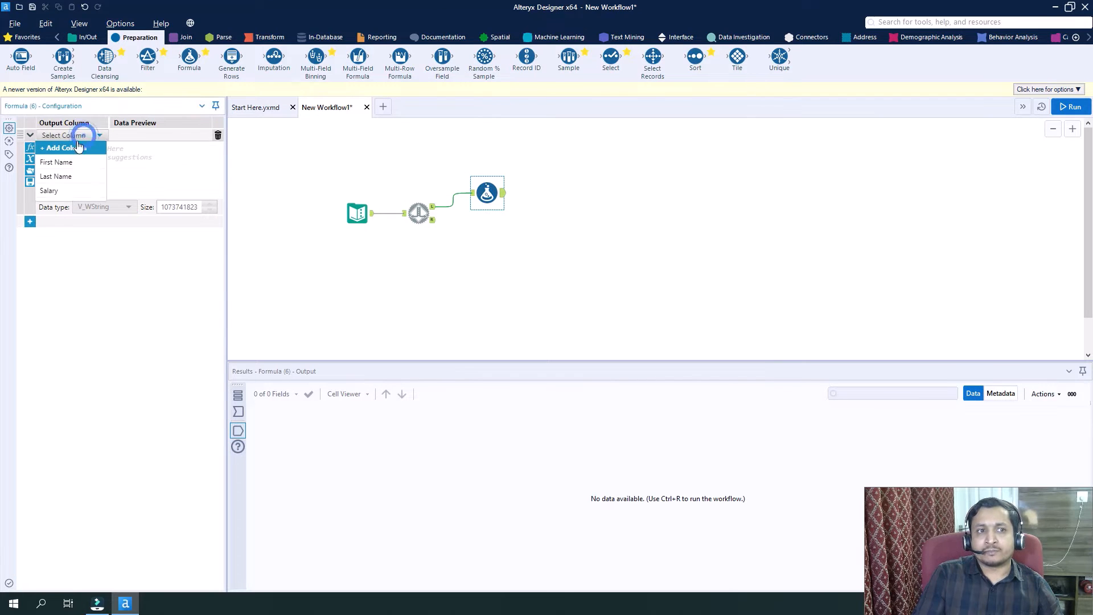
click(66, 164)
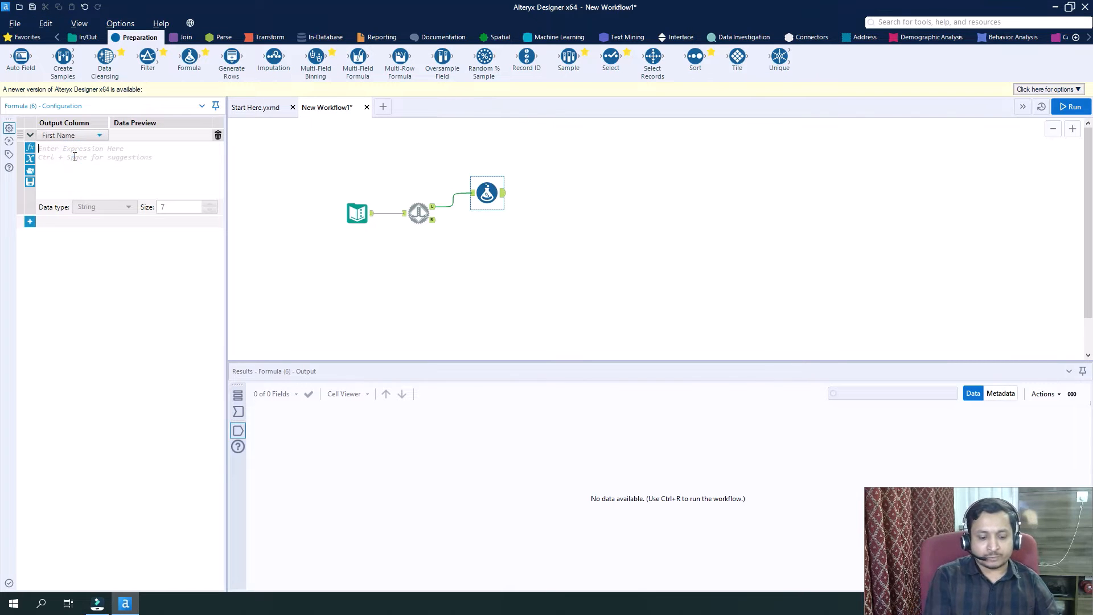
text(Rah)
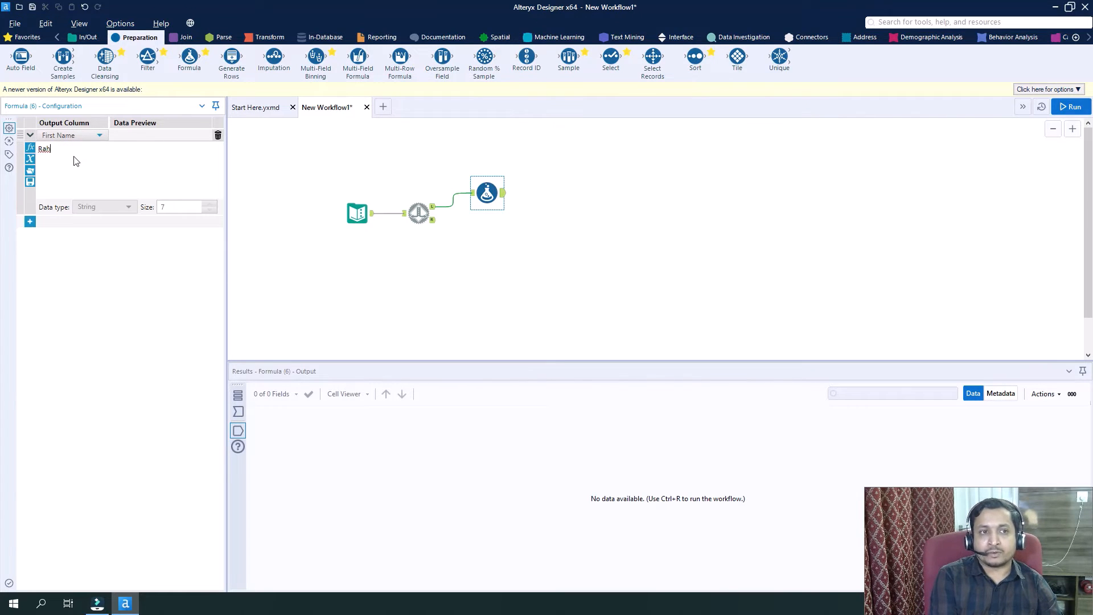
key(BackSpace)
key(BackSpace)
key(BackSpace)
key(BackSpace)
key(BackSpace)
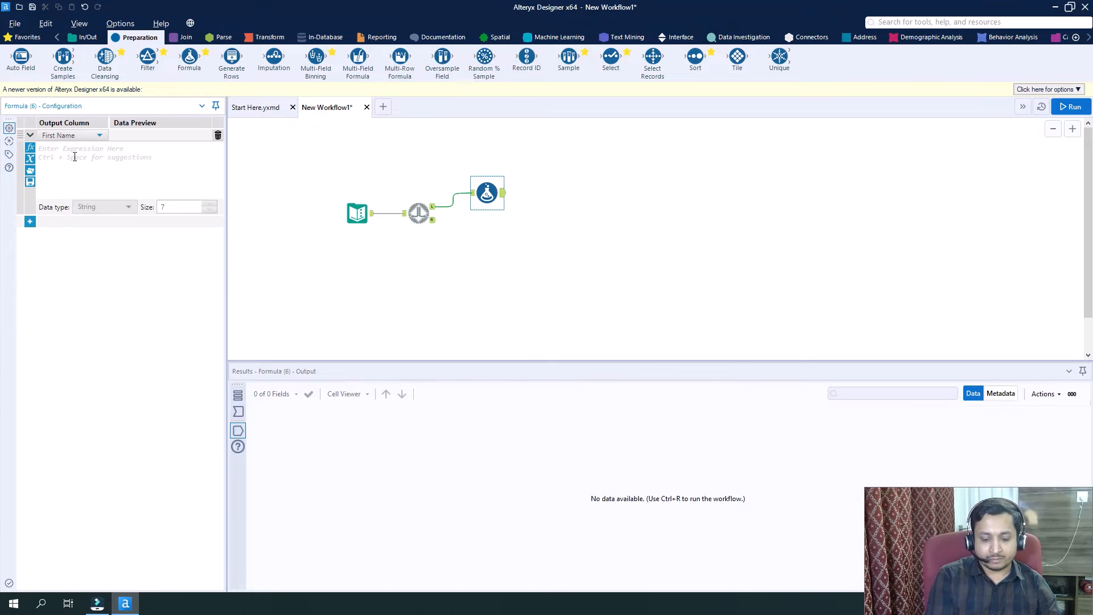
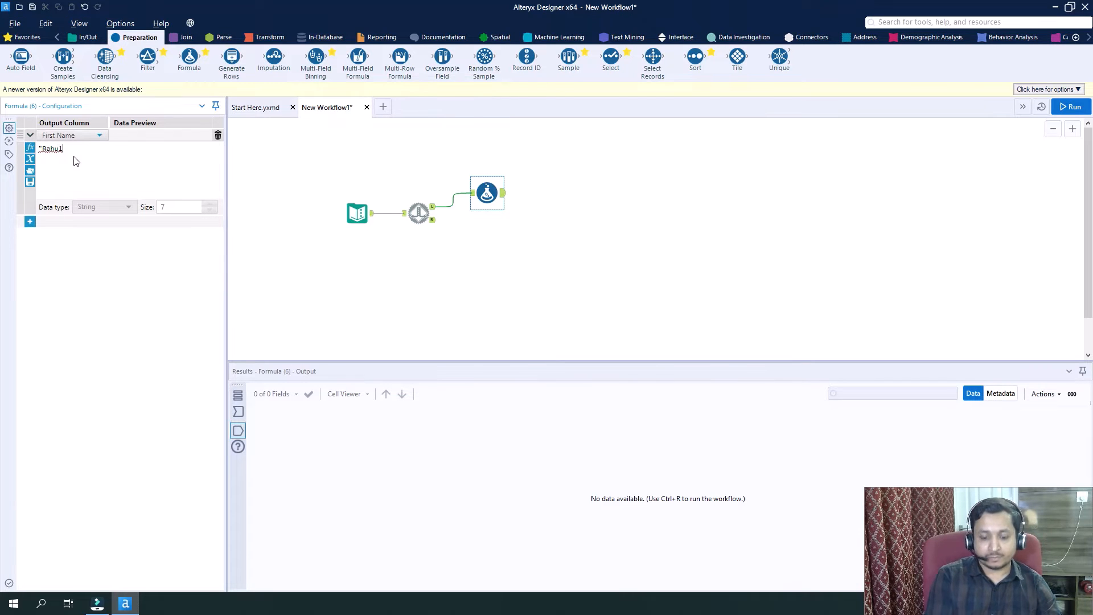
Enter a first name in double quotes as the First Name expression of the Formula tool on the L branch.
text(")
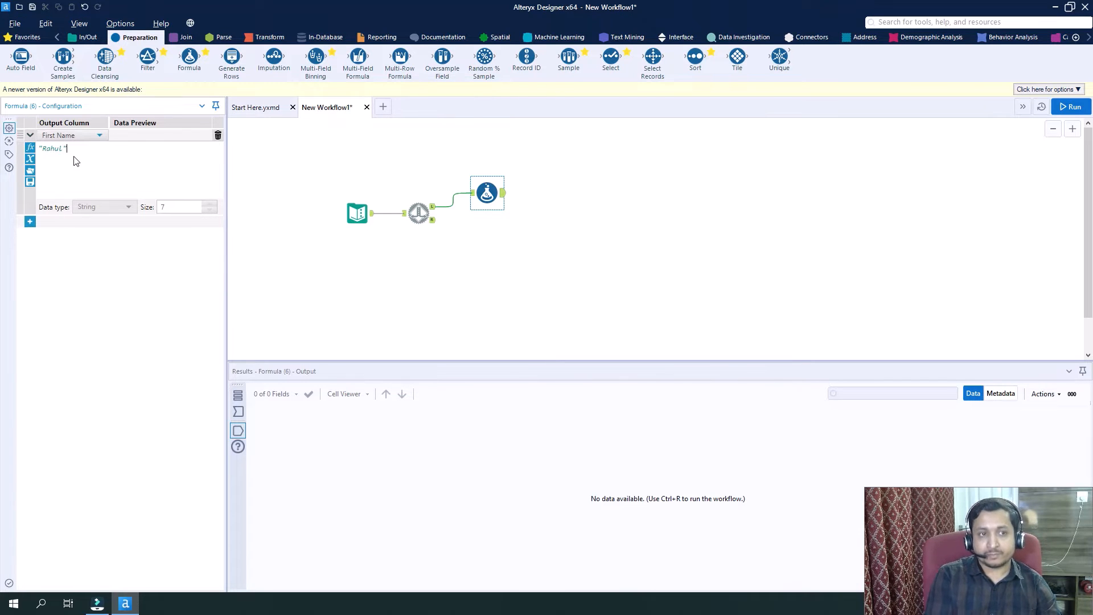
Add a second expression for the Last Name column, assigning a last name in double quotes.
click(31, 221)
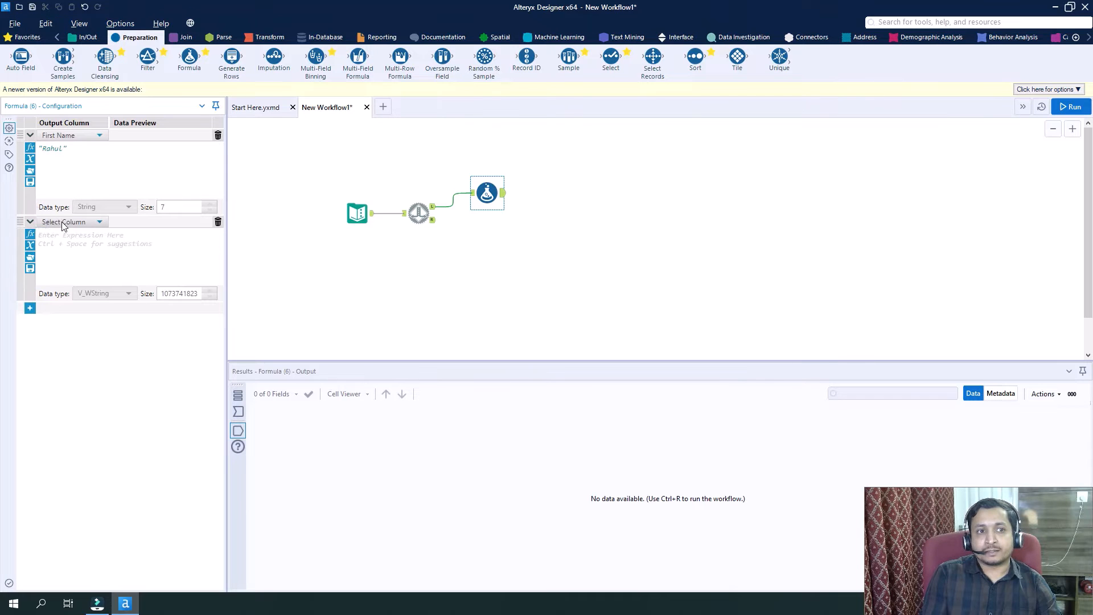
click(64, 223)
click(77, 261)
click(78, 244)
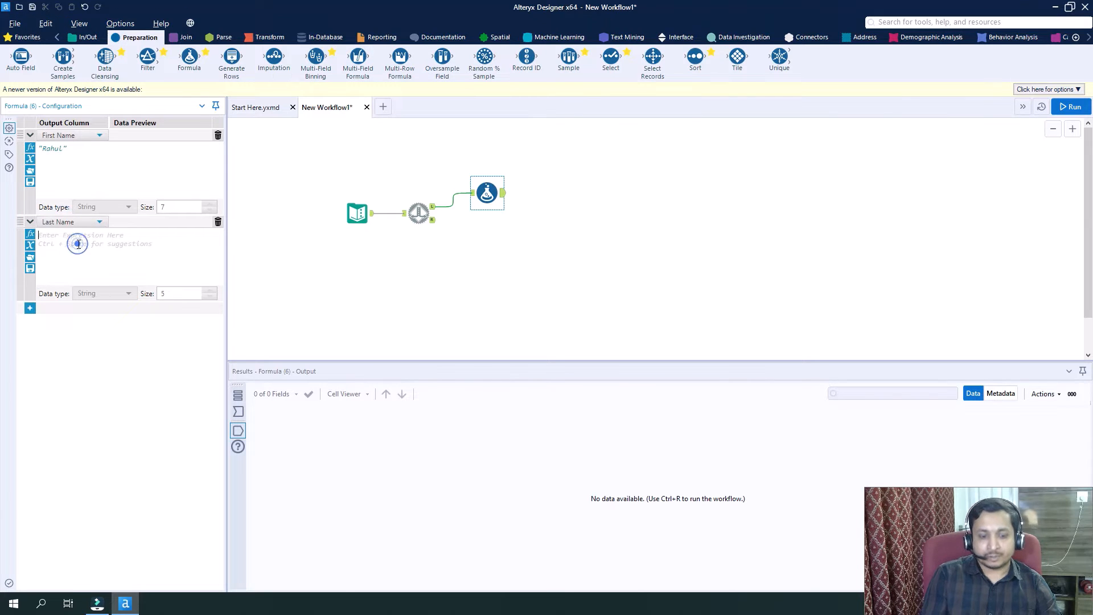
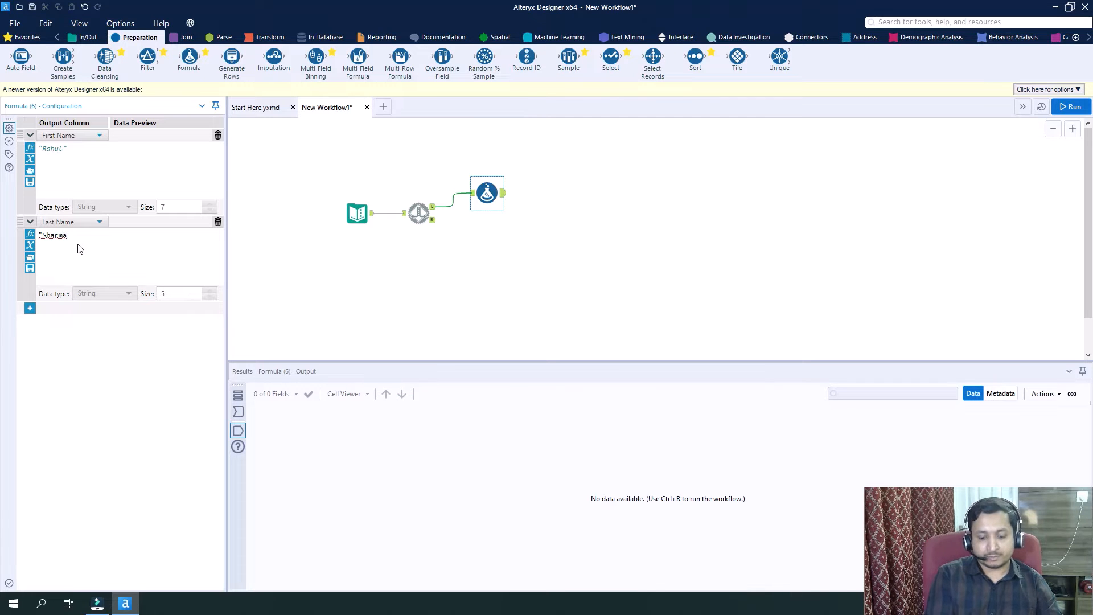
text(")
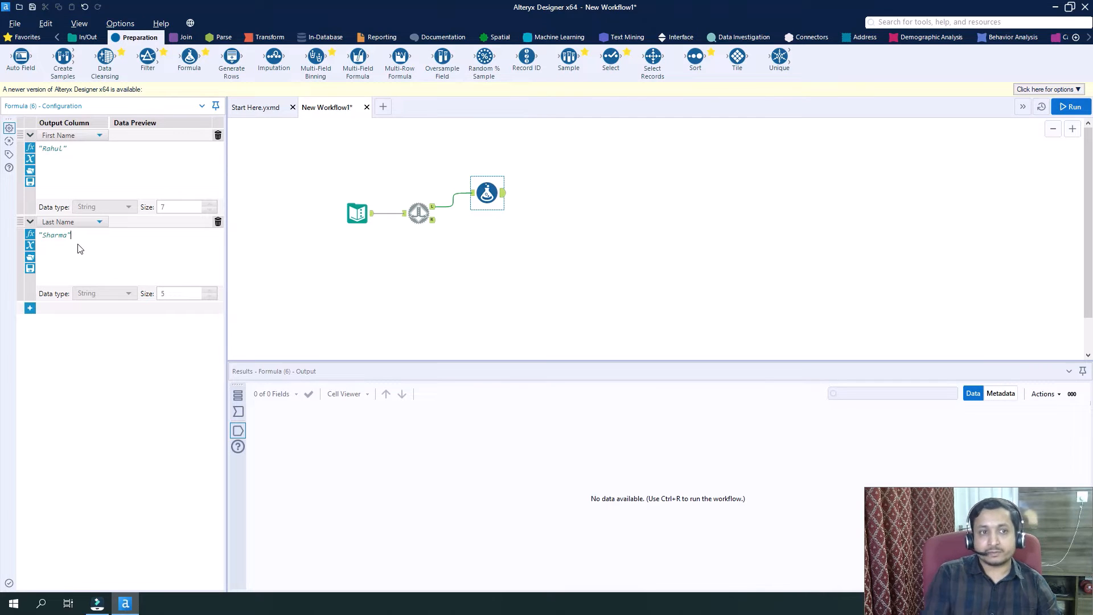
Add a third expression that sets the Salary column to 20000.
click(30, 309)
click(63, 308)
click(57, 361)
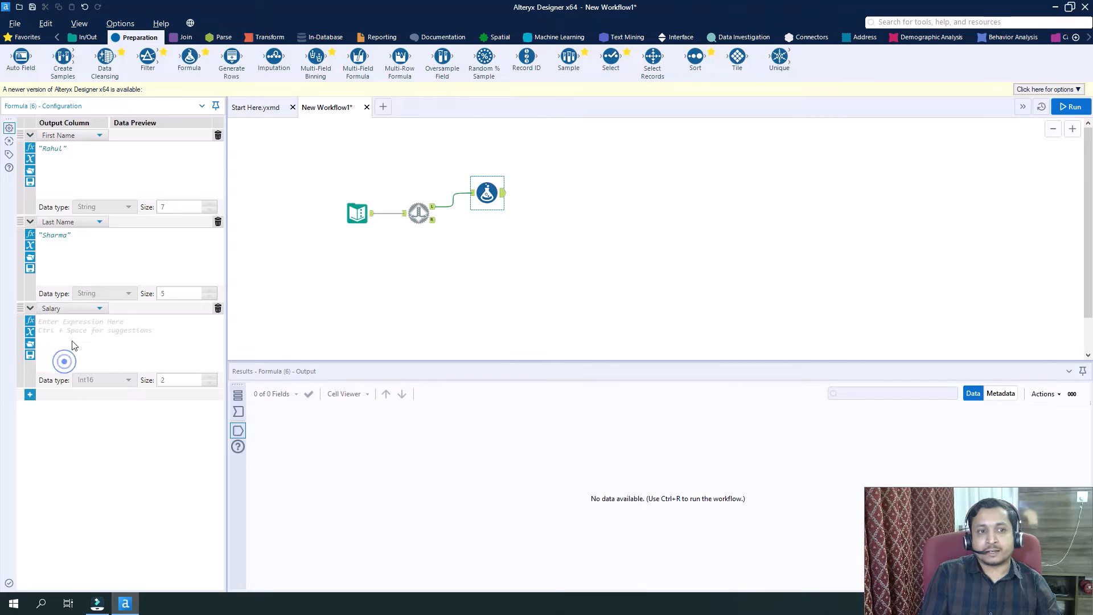
click(75, 330)
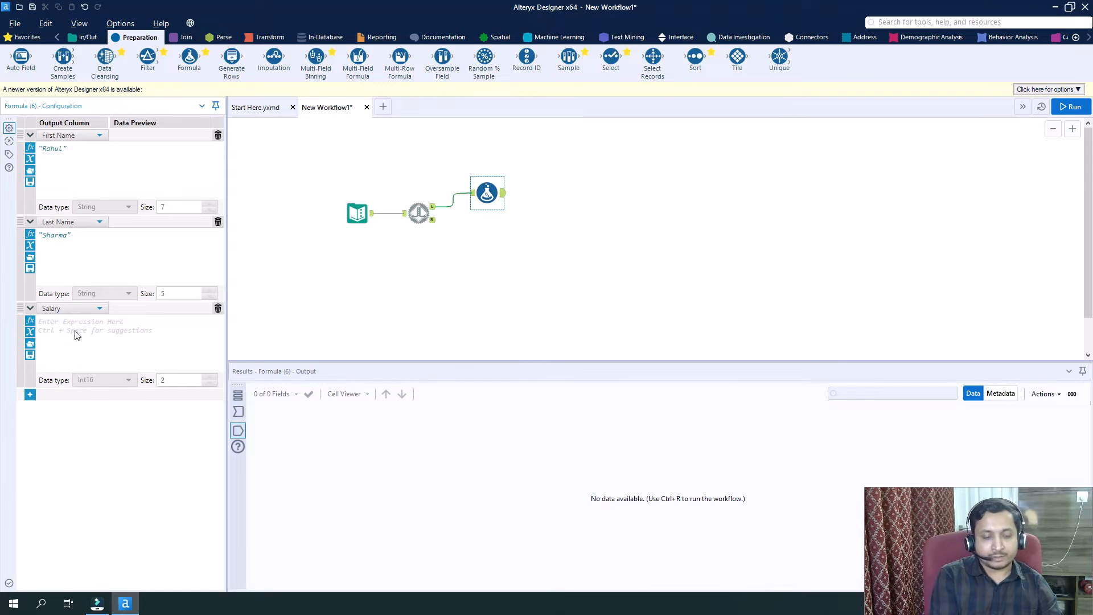
text(20000)
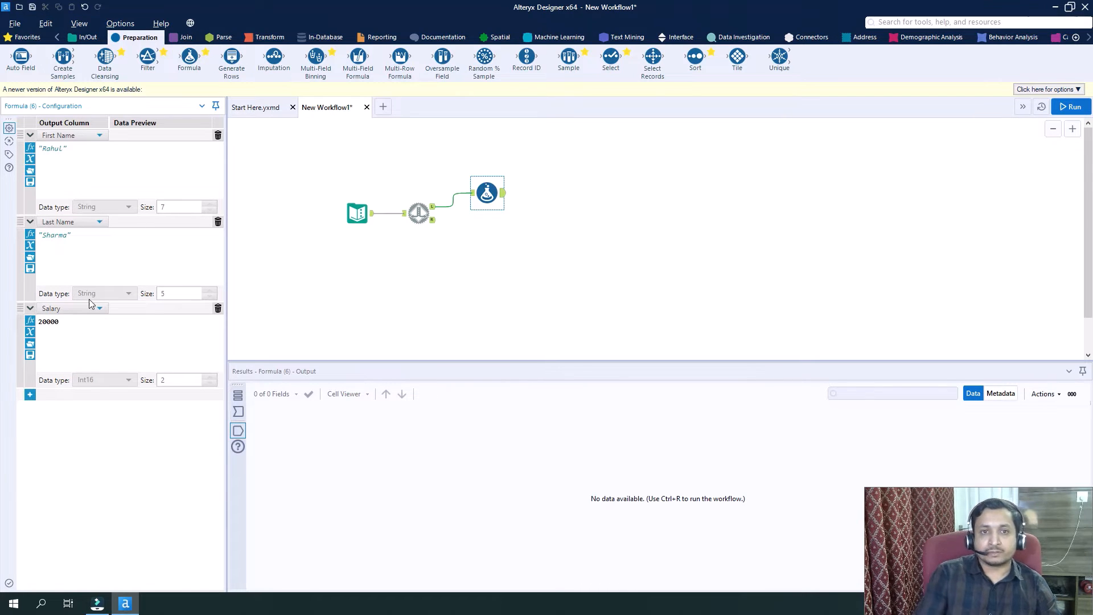
click(415, 271)
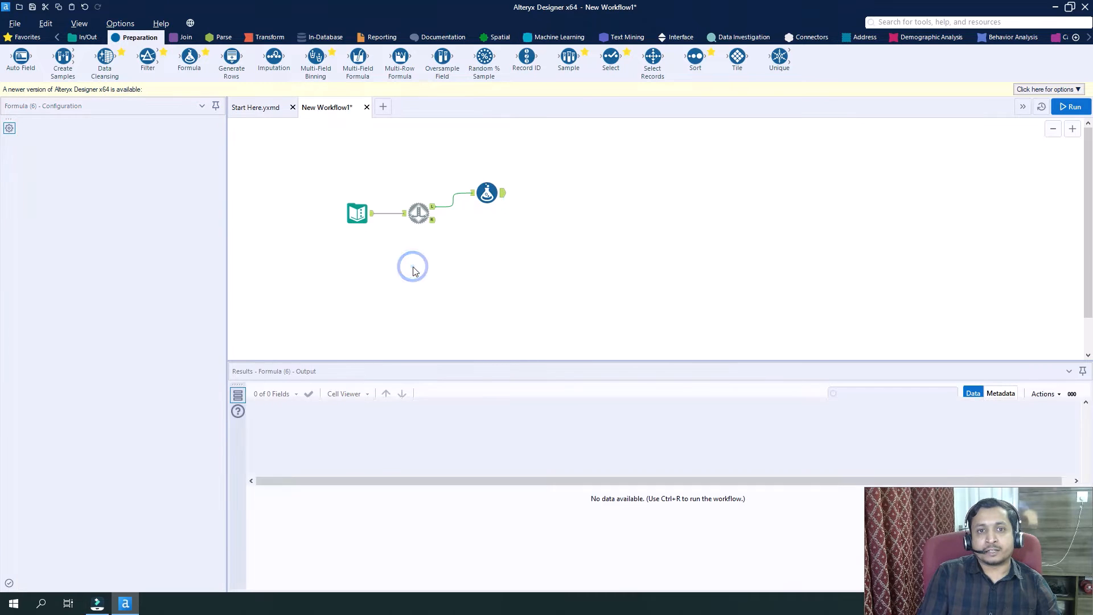
Add another Formula tool connected to the Detour's R output and choose First Name as its output column.
drag(200, 61, 484, 226)
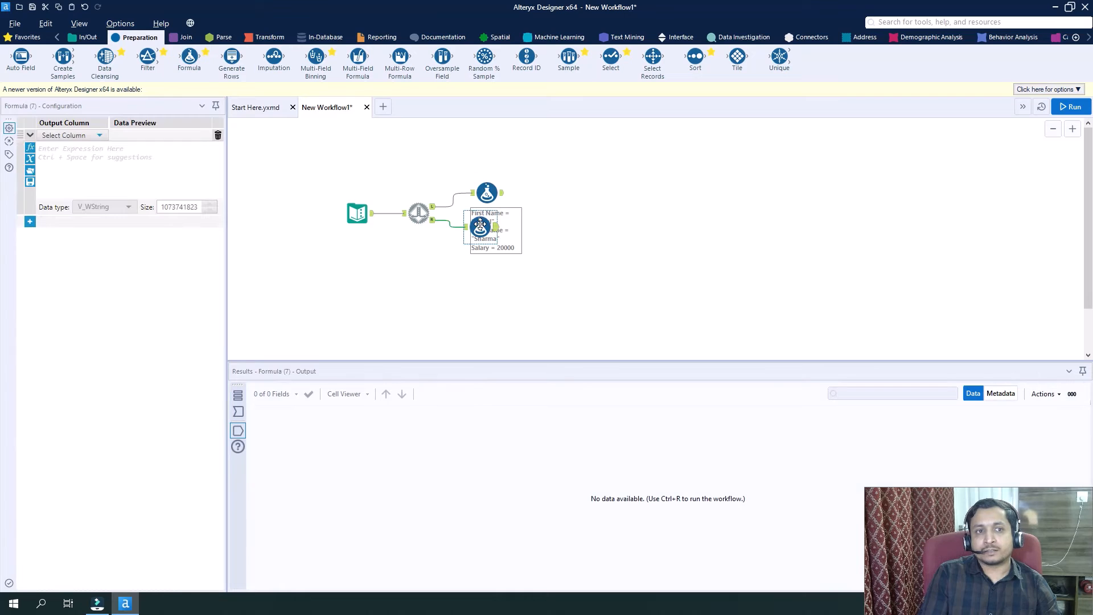
click(99, 137)
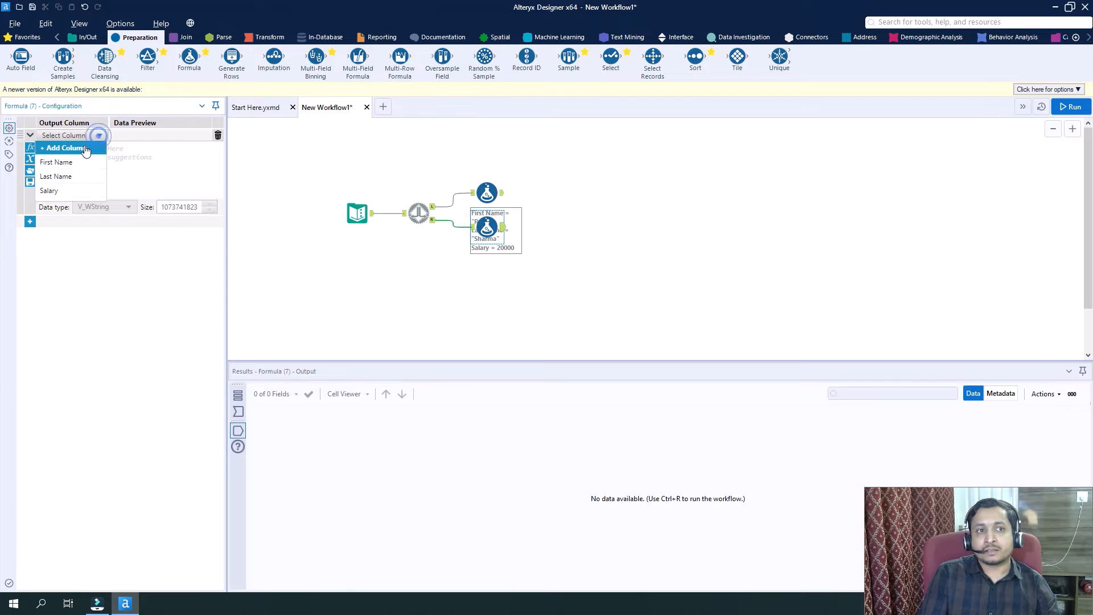
click(69, 159)
click(89, 155)
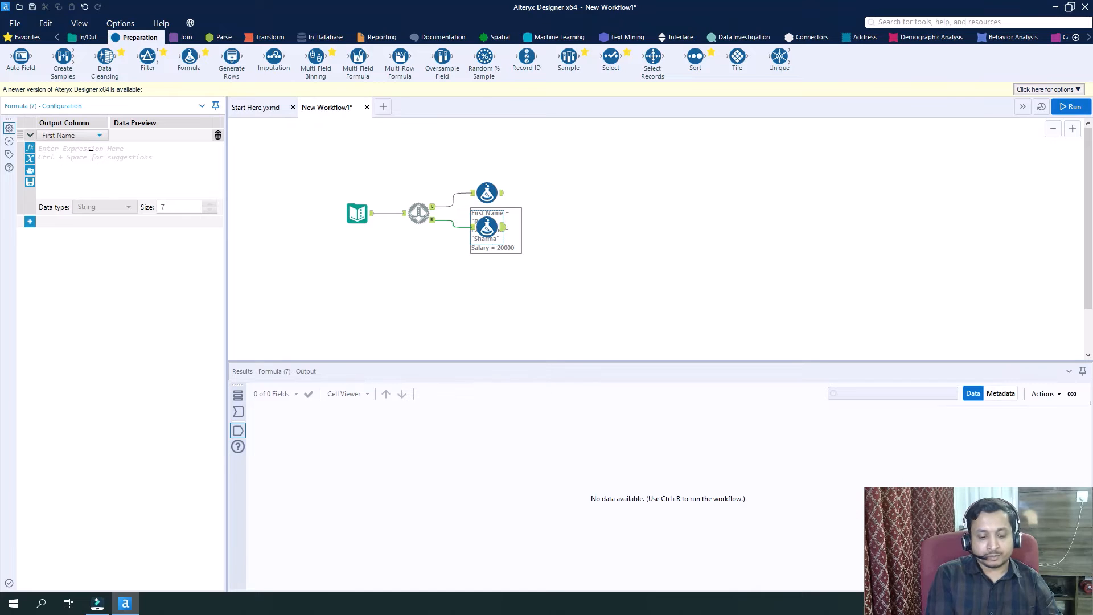
text(Sal)
key(BackSpace)
key(BackSpace)
key(BackSpace)
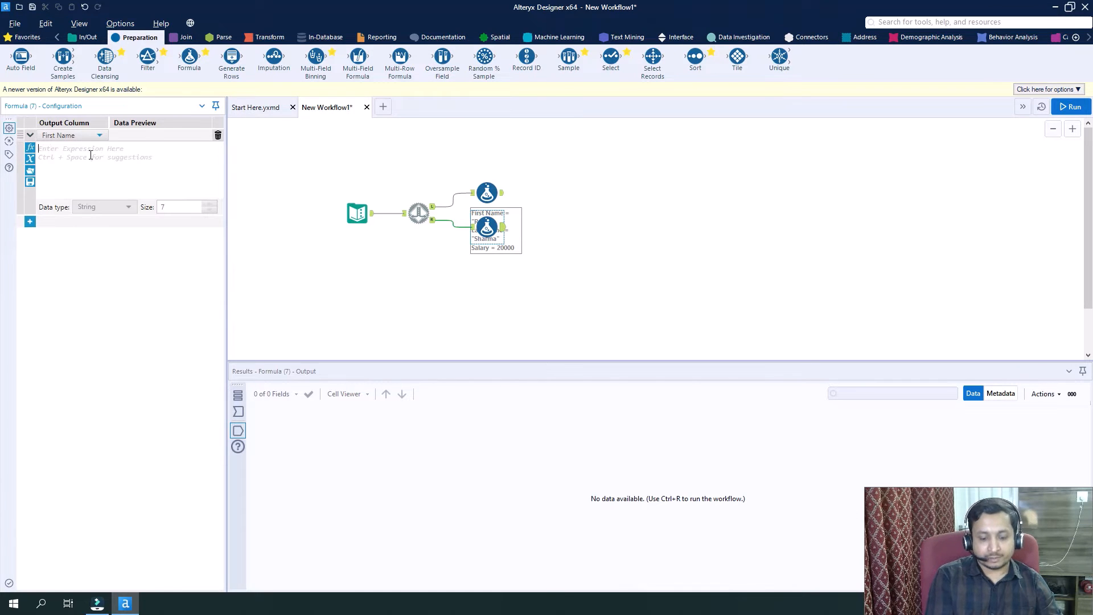
Enter a different first name in double quotes as the First Name expression of the R-branch Formula tool.
text("Sachin")
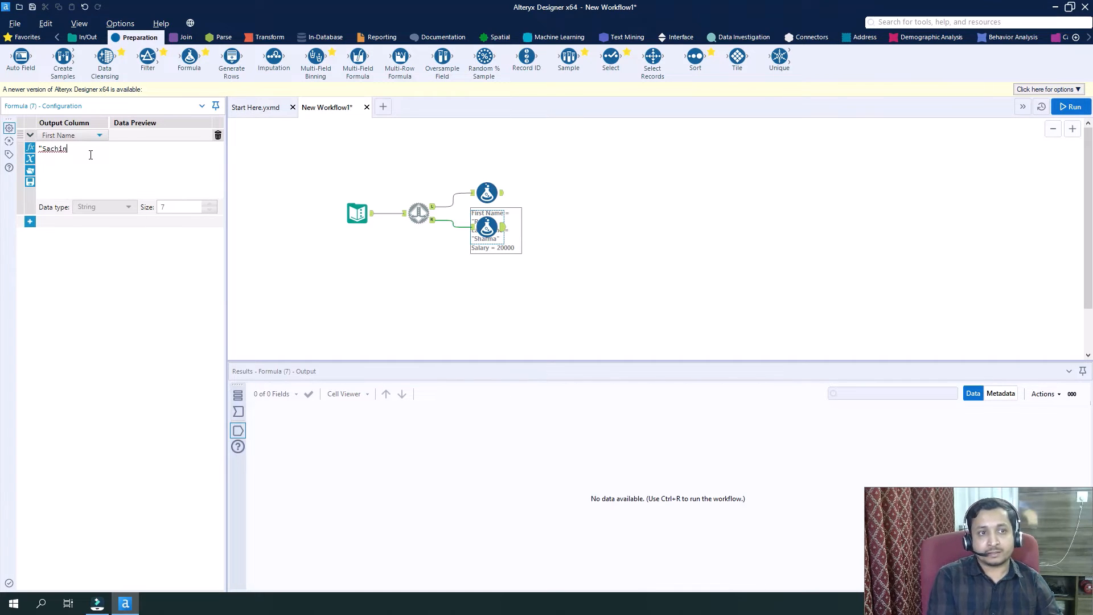
Add a second expression for the Last Name column in the R-branch Formula tool, assigning a last name in double quotes.
click(29, 221)
click(50, 222)
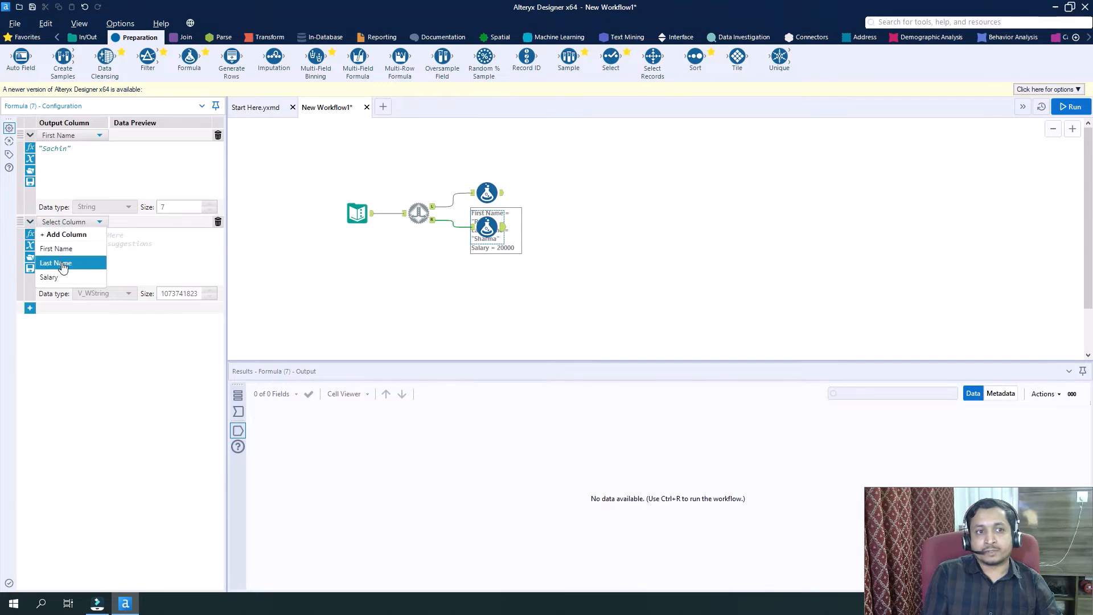
click(80, 257)
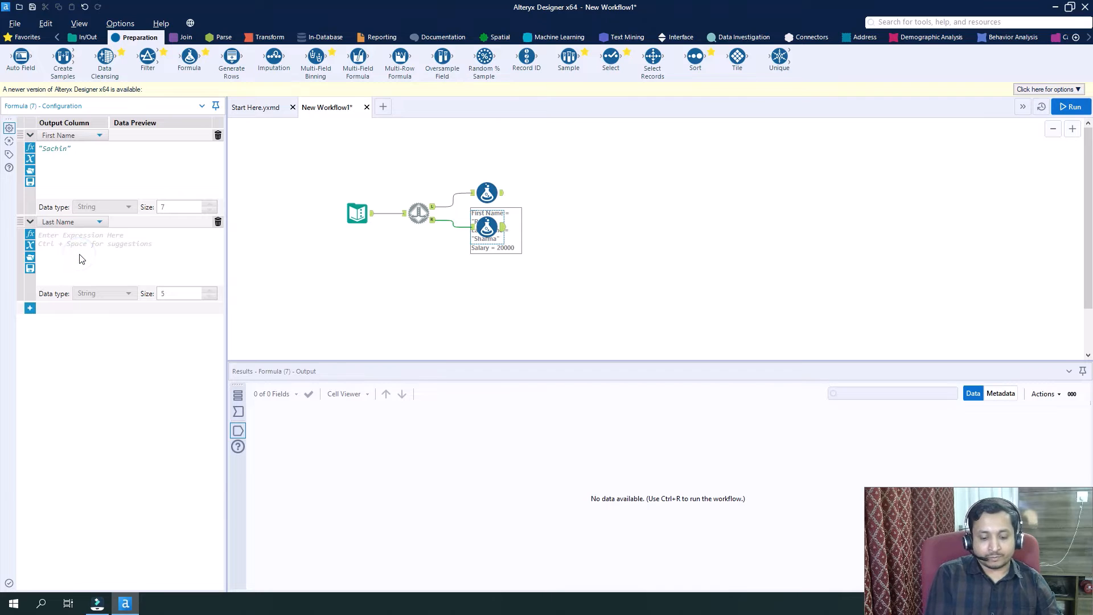
text(")
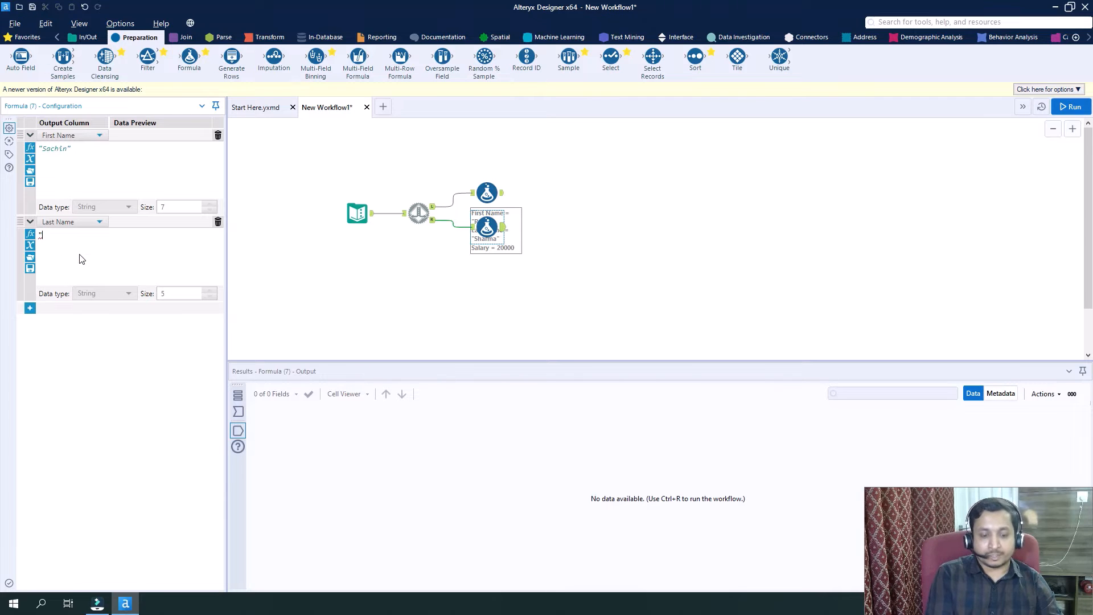
text(Ten)
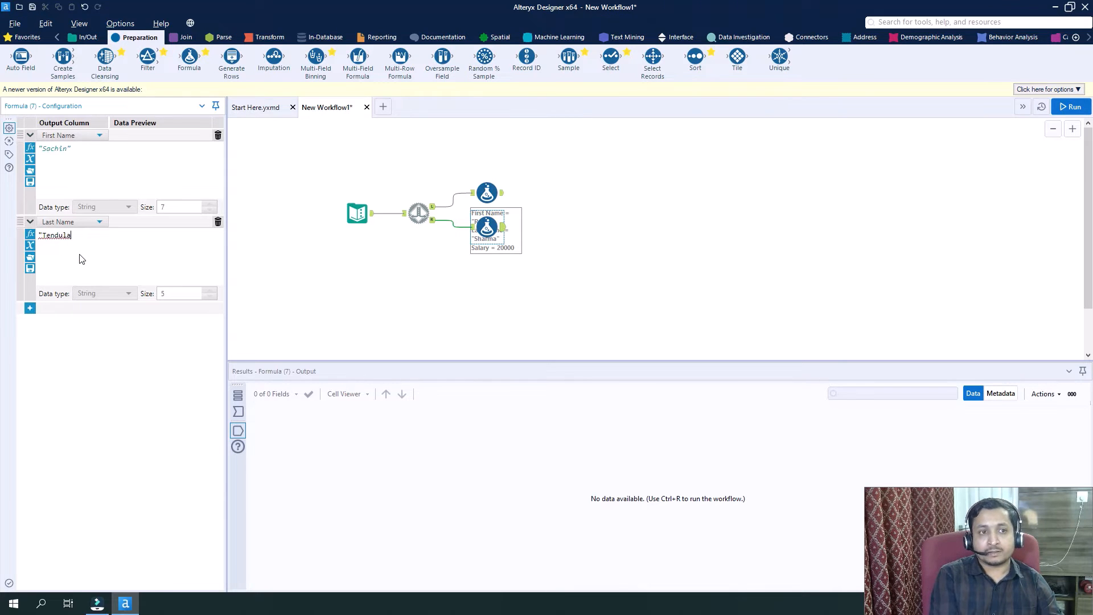
text(dulkar")
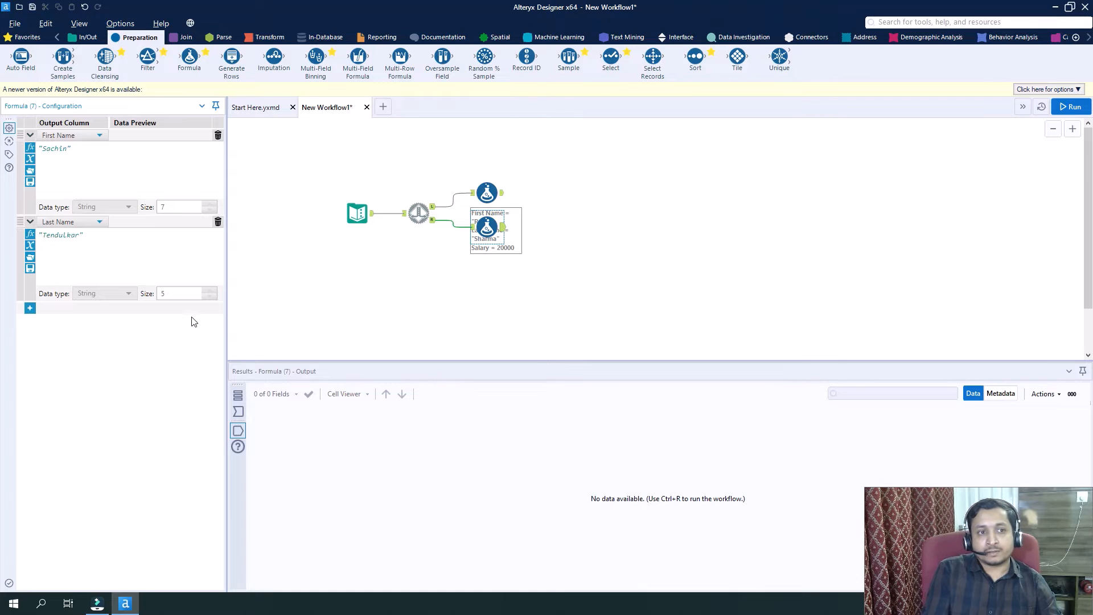
Add a third expression to the R-branch Formula tool that sets the Salary column to 300000.
click(29, 308)
click(67, 309)
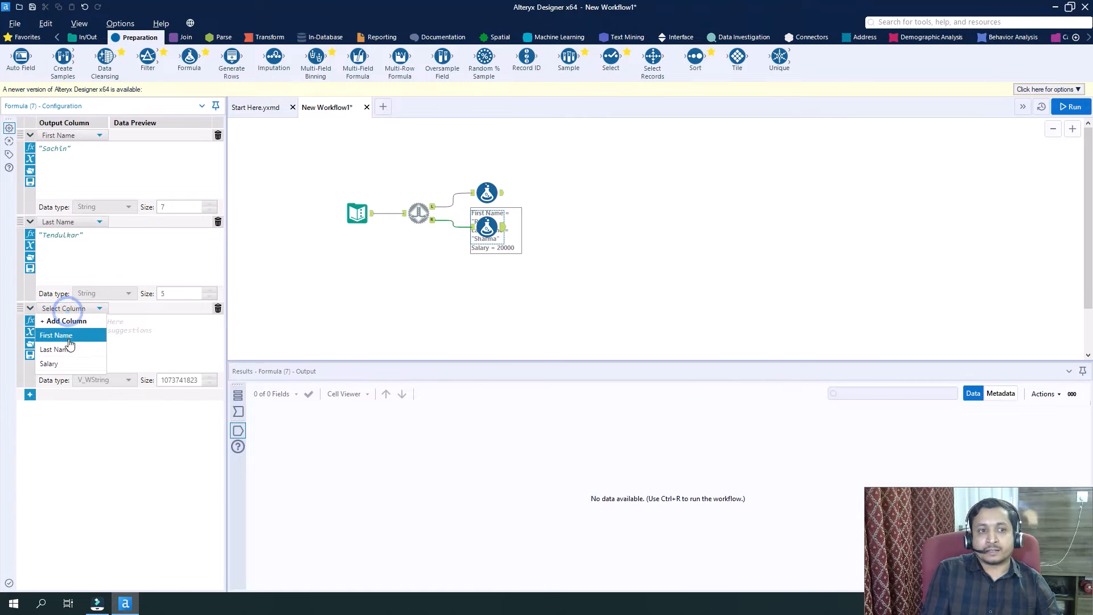
click(68, 363)
click(77, 329)
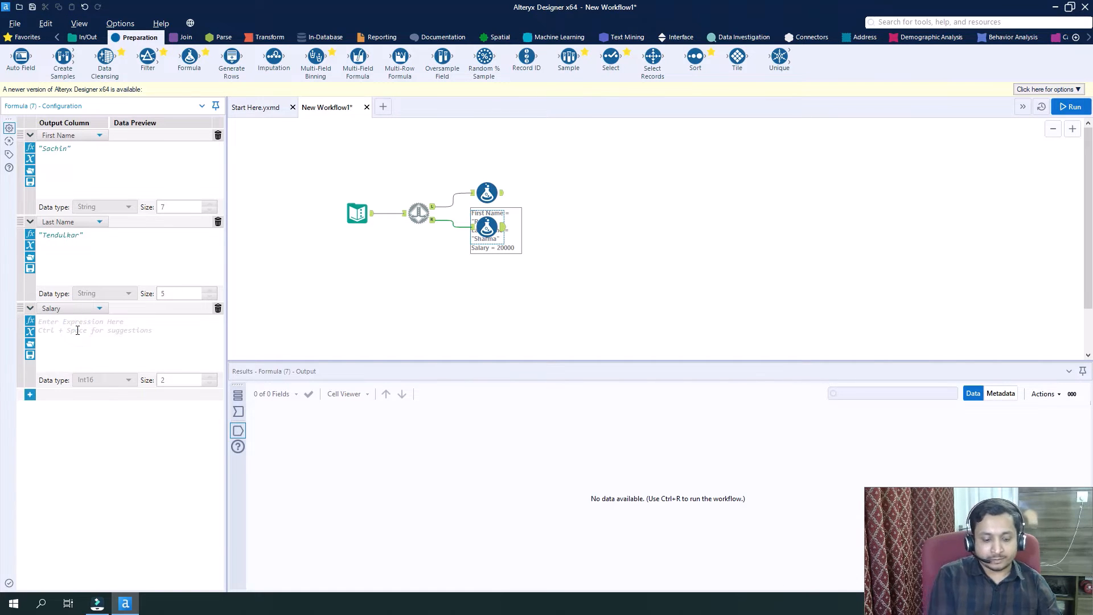
text(300000)
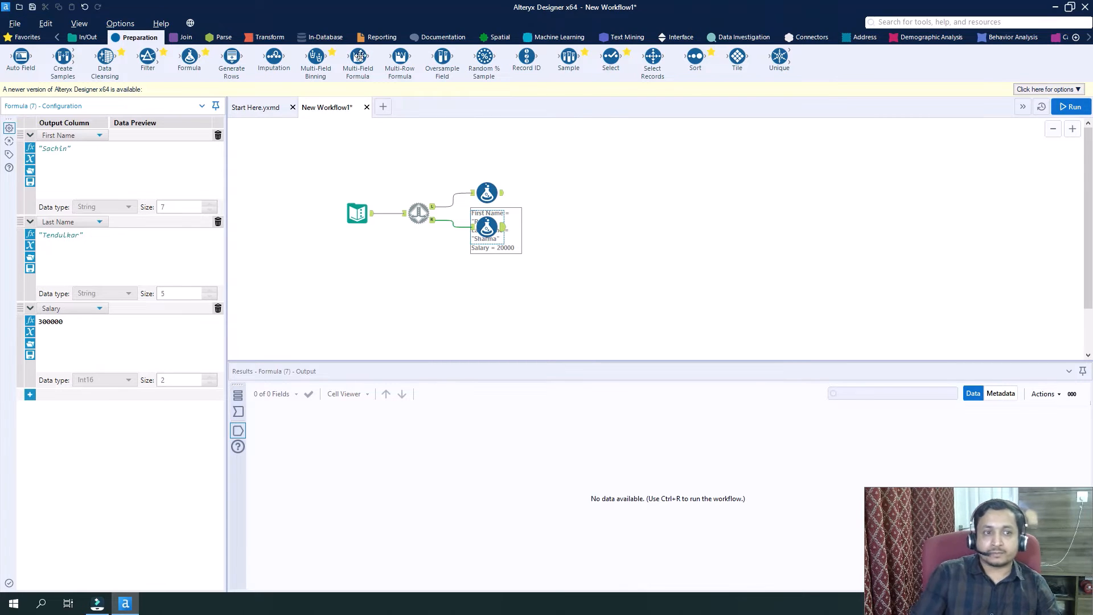
click(627, 259)
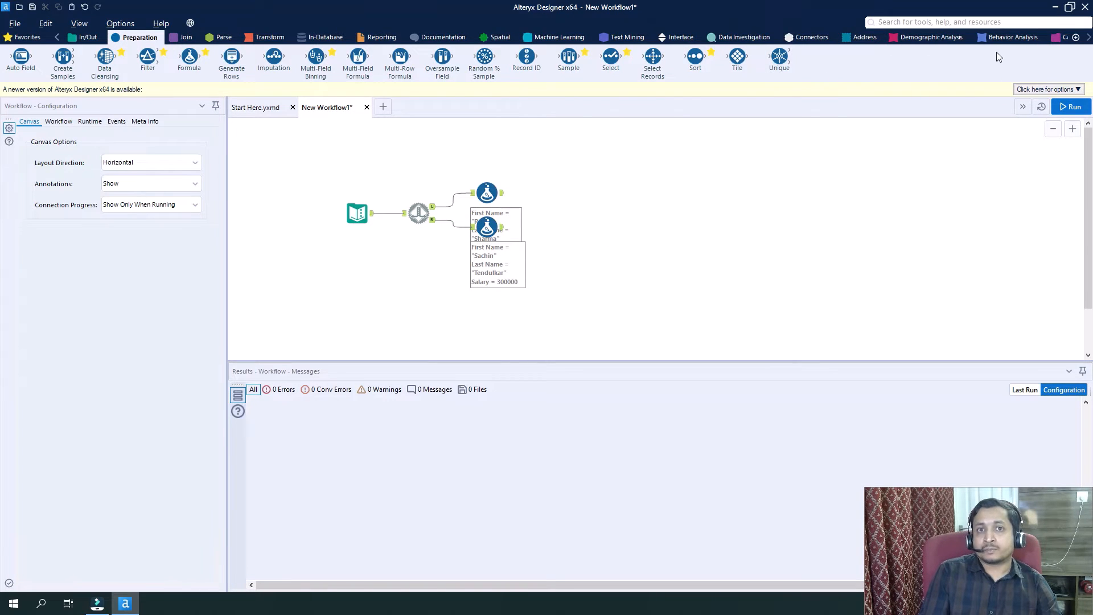
Place a Detour End tool after the Formula tools, with the L-branch Formula connected to its L input.
click(1089, 37)
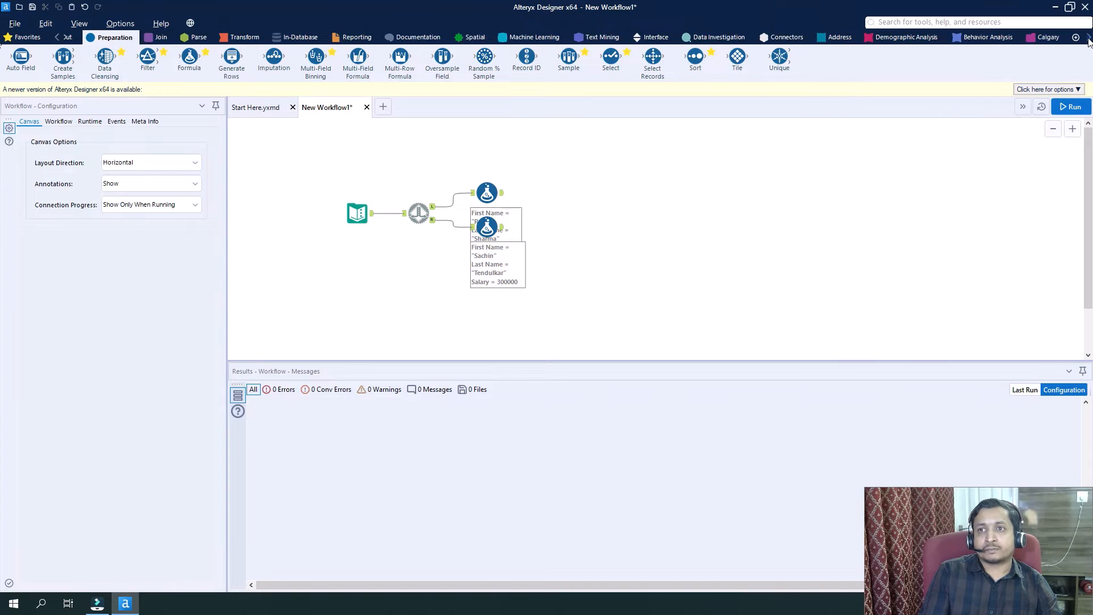
click(917, 37)
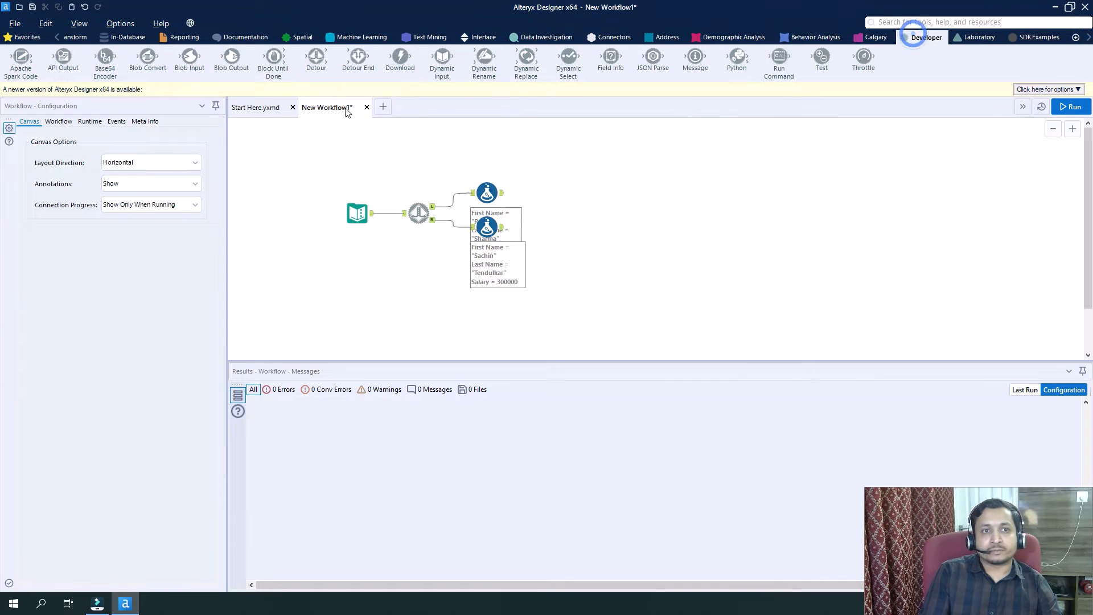
drag(579, 61, 571, 212)
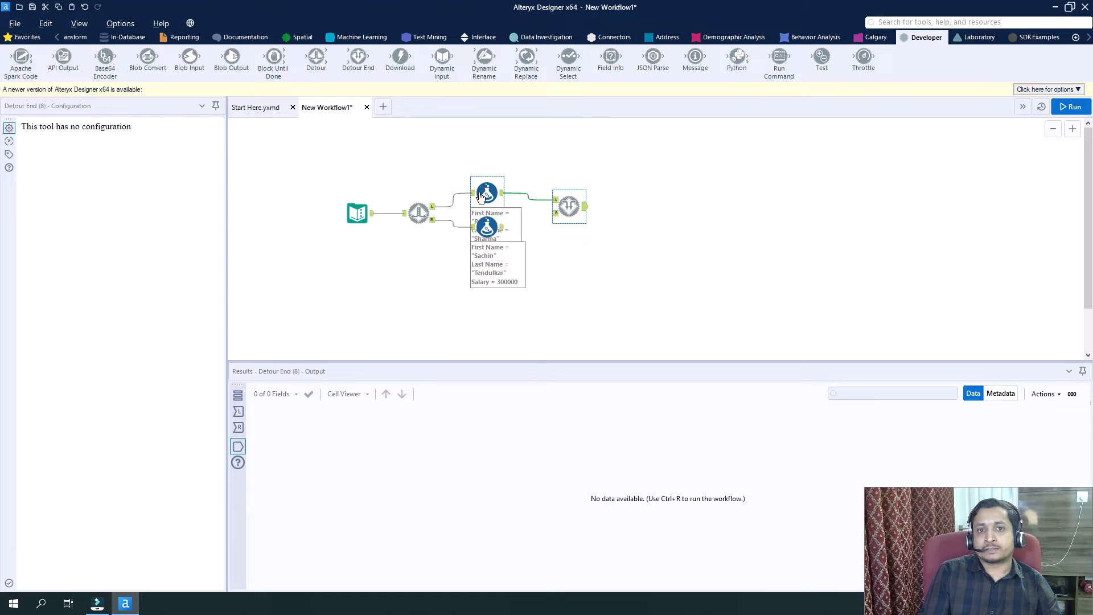
Connect the R-branch Formula to the Detour End's R input and space the Detour End and L-branch Formula apart from the other tools.
click(484, 192)
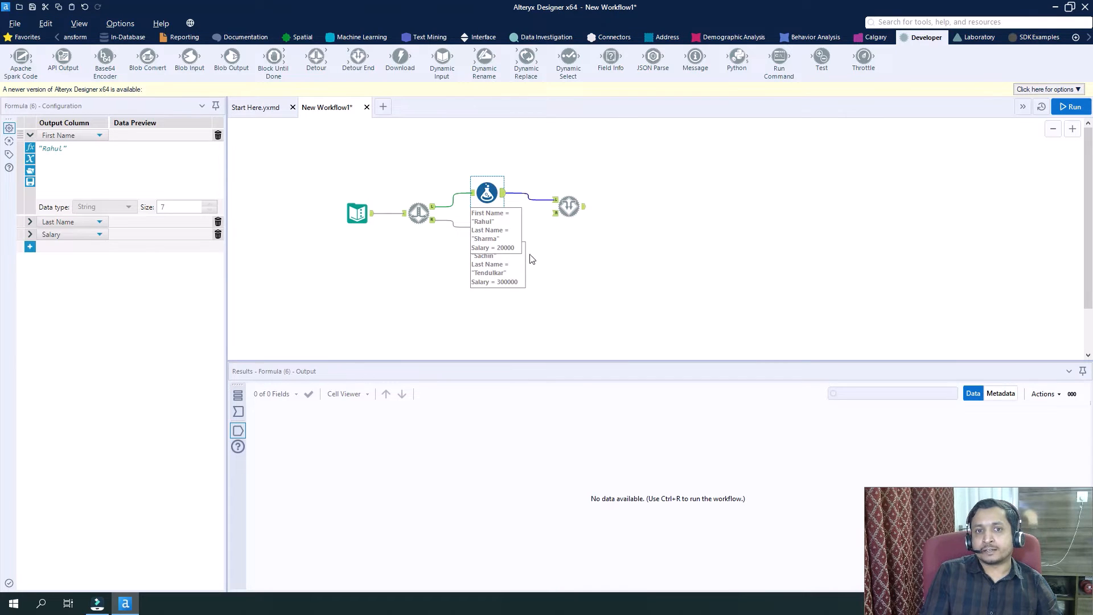
click(464, 264)
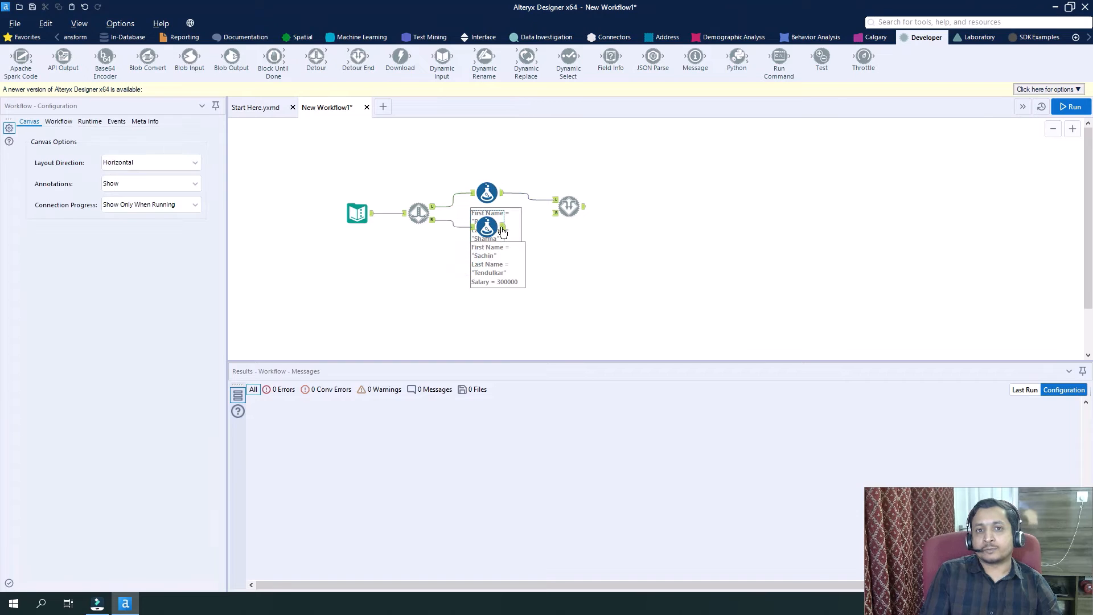
drag(511, 228, 664, 219)
drag(486, 194, 488, 149)
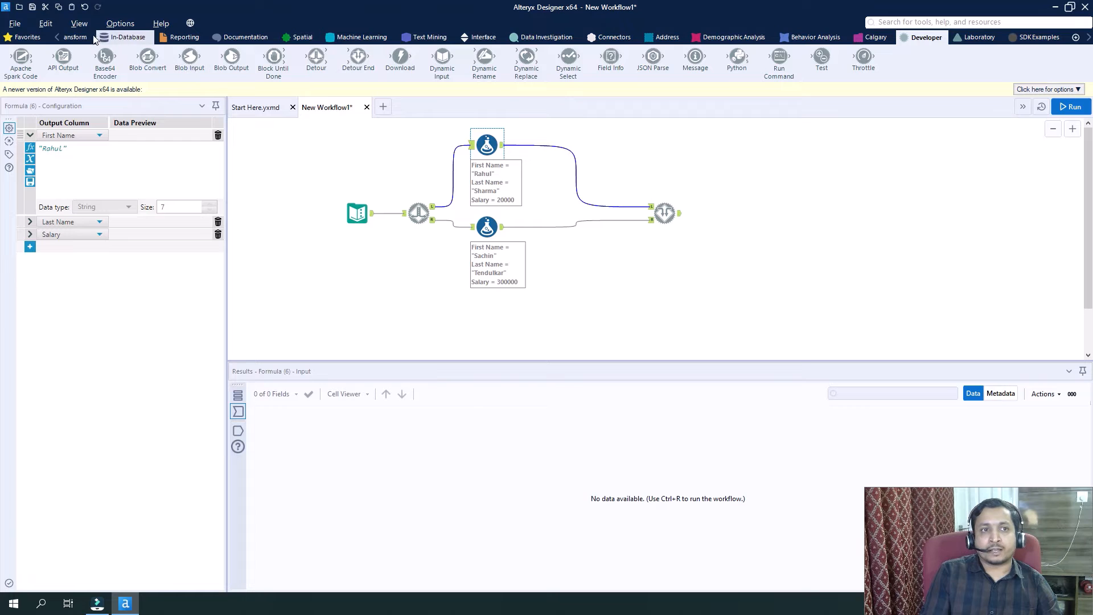
Add a Browse tool connected to the Detour End's output.
click(59, 37)
click(60, 37)
click(60, 37)
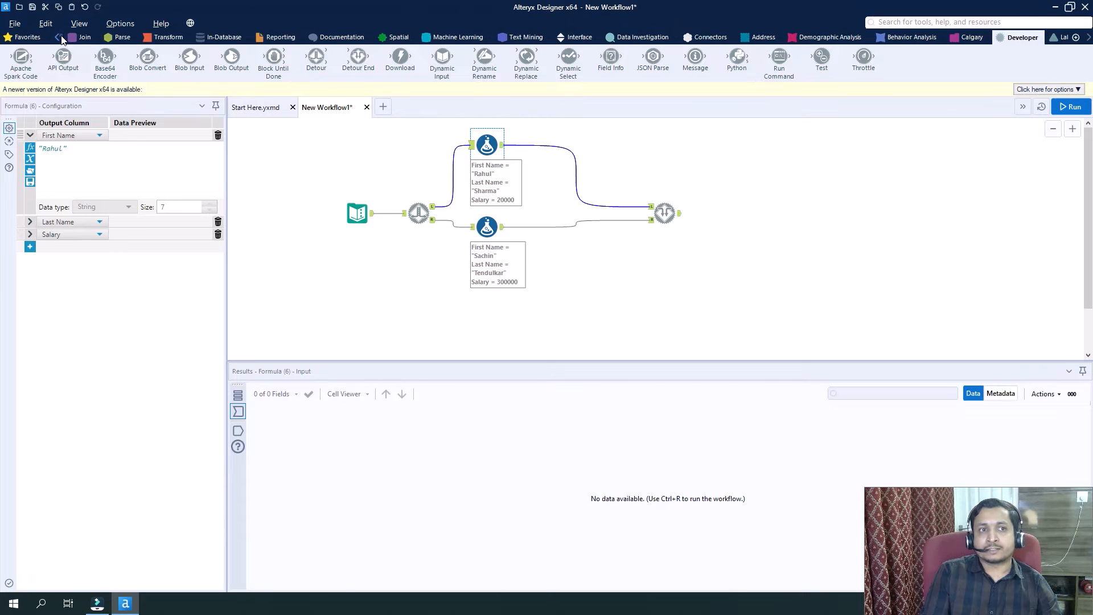
click(60, 37)
click(60, 37)
click(93, 34)
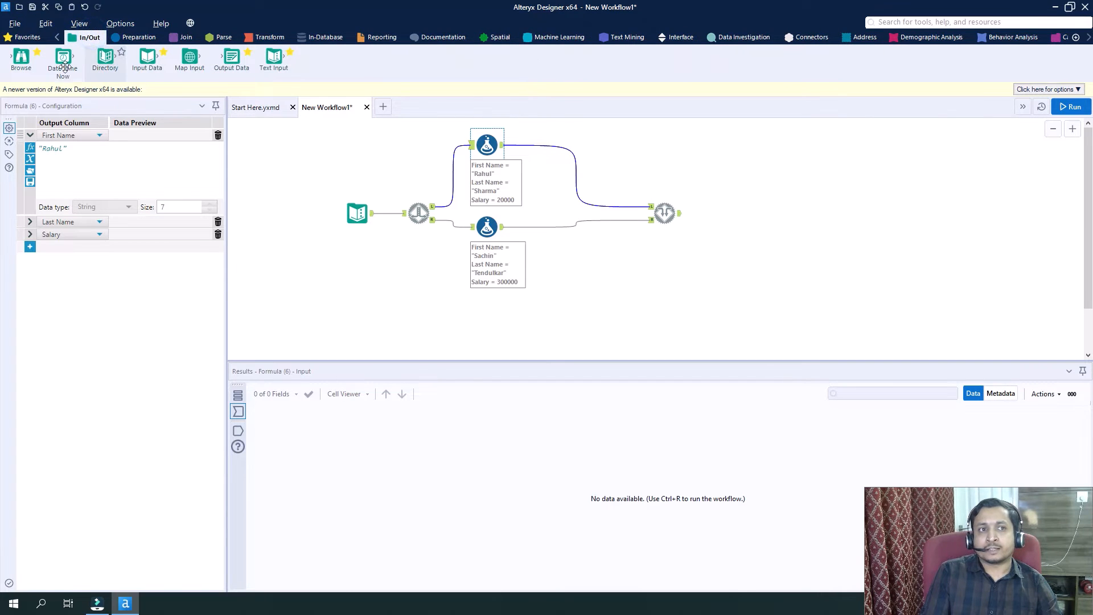
drag(22, 57, 741, 215)
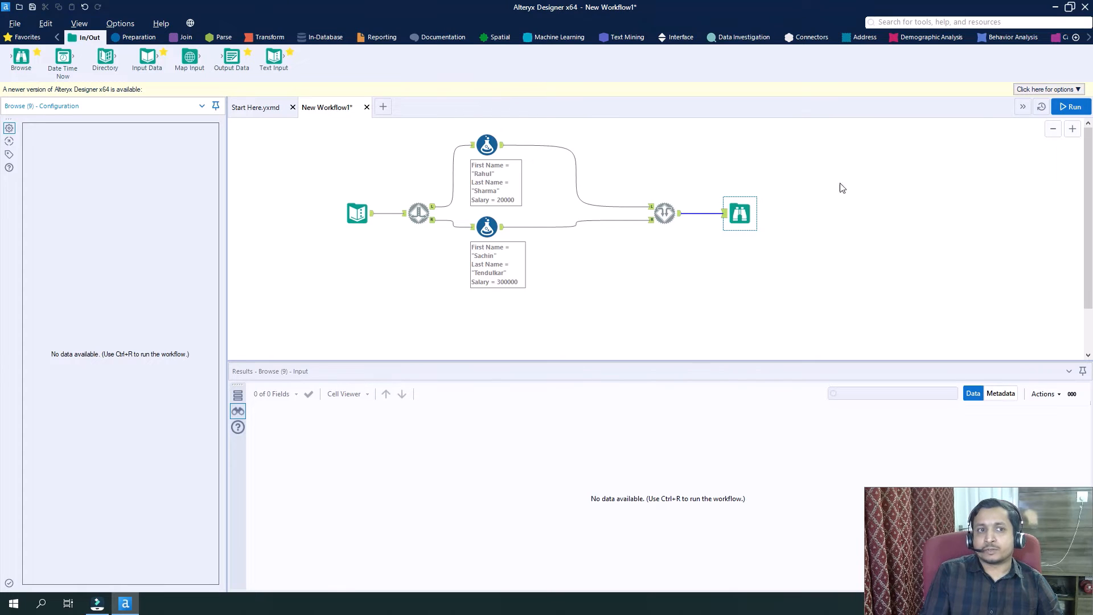
Run the workflow with Detour to the Right unchecked and compare the Browse output with the L-branch Formula.
click(336, 165)
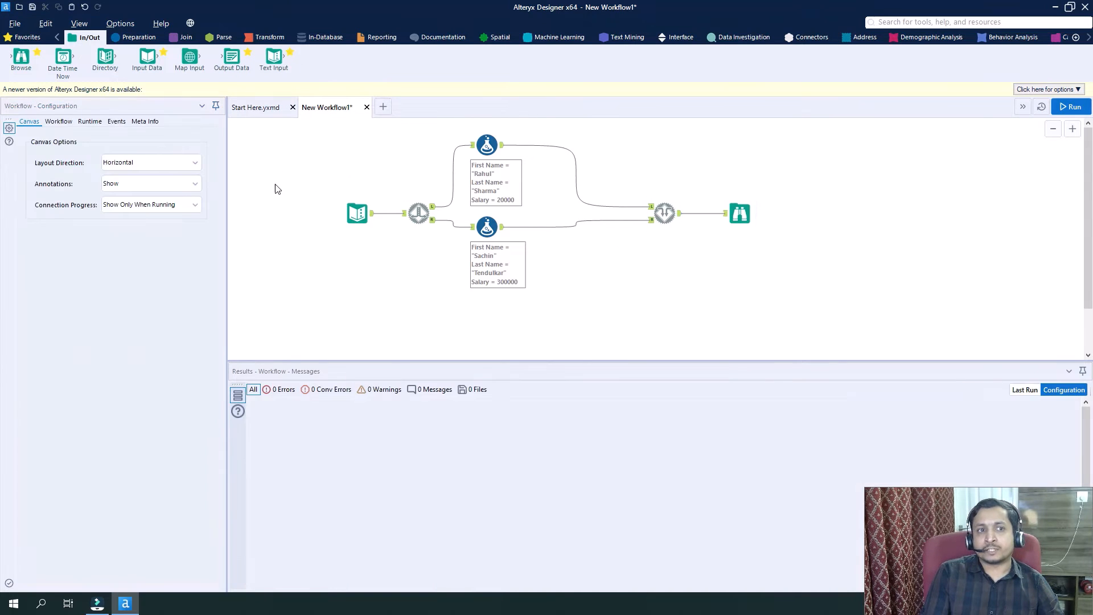
click(412, 220)
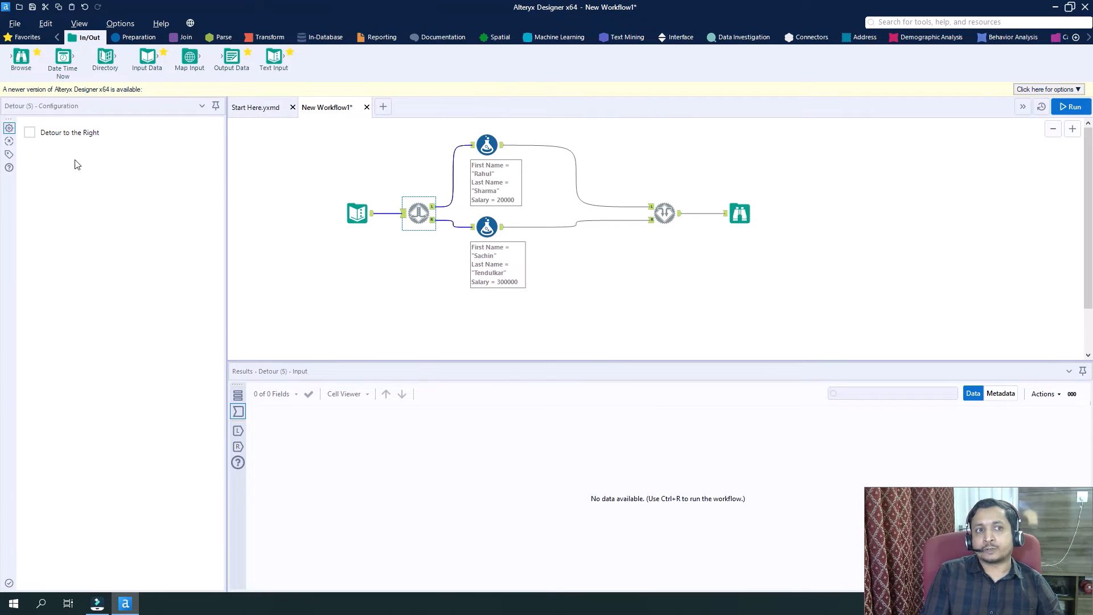
click(1072, 108)
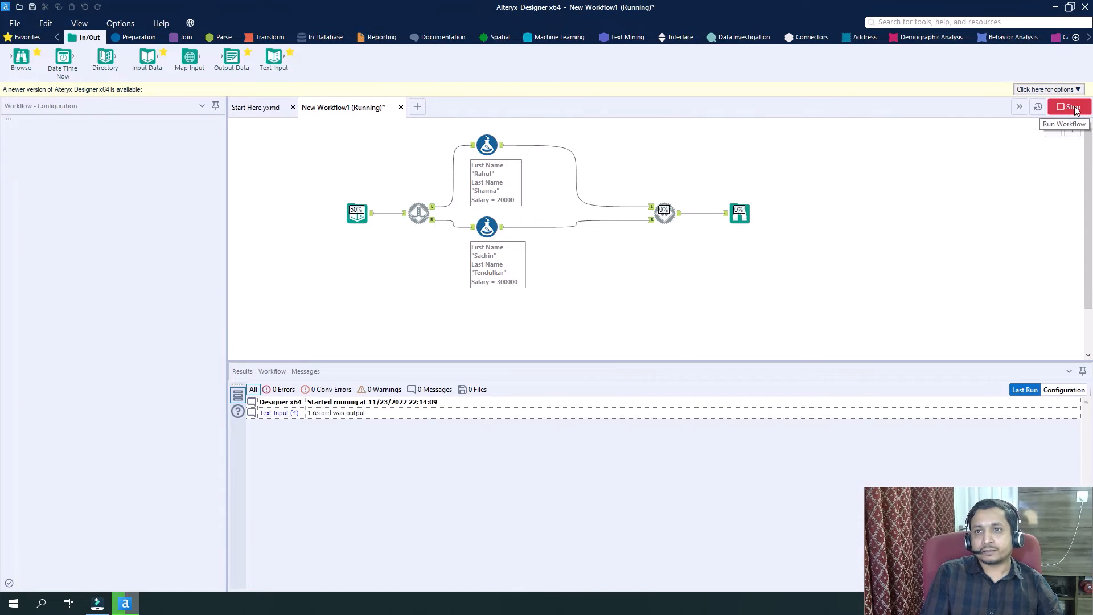
click(632, 346)
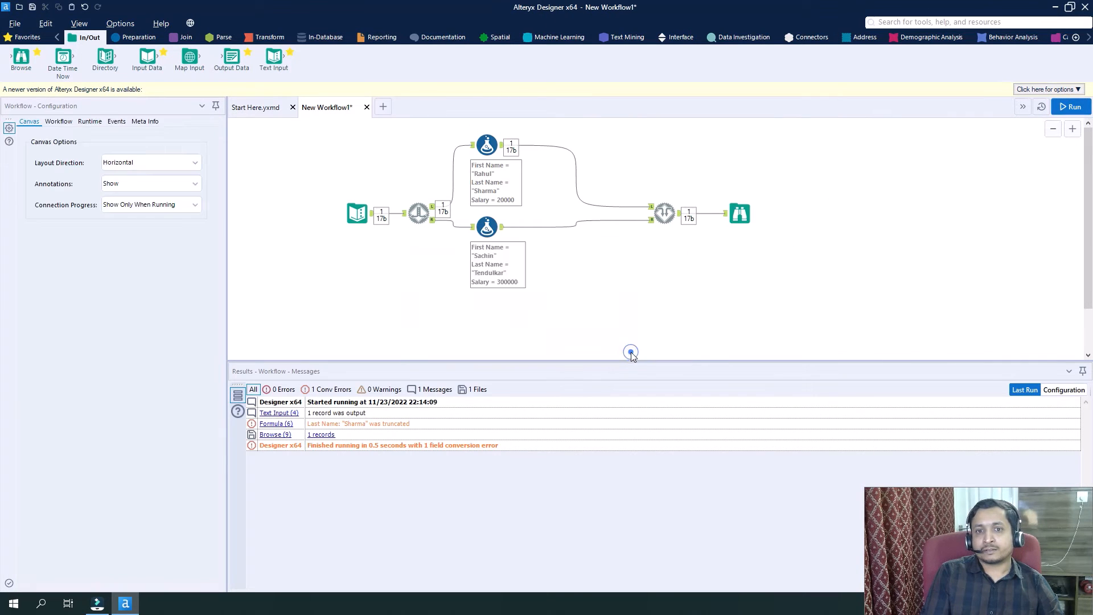
click(742, 213)
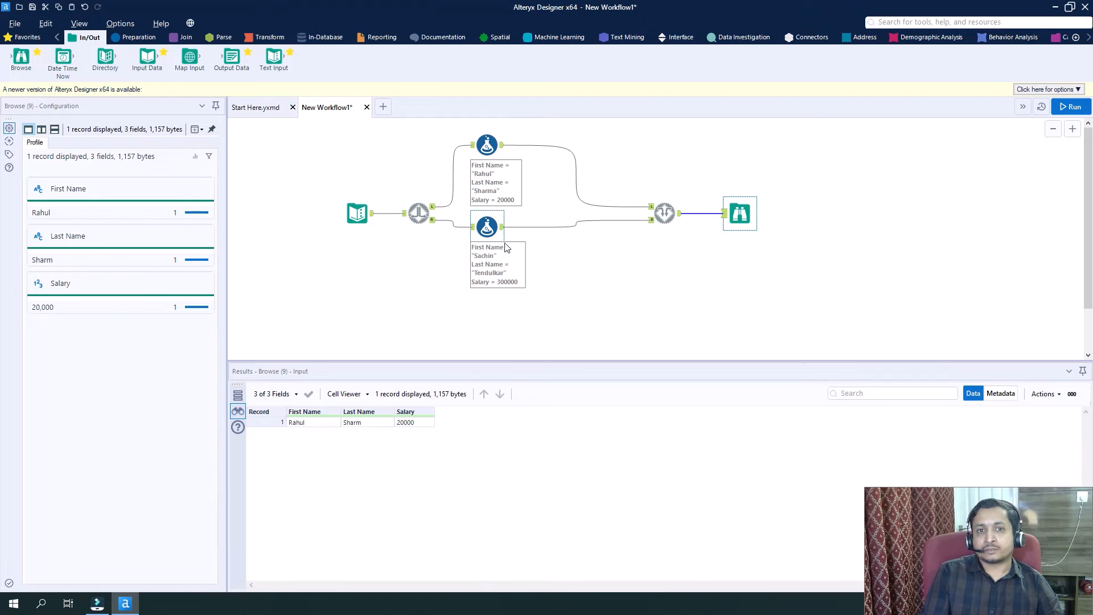
click(487, 144)
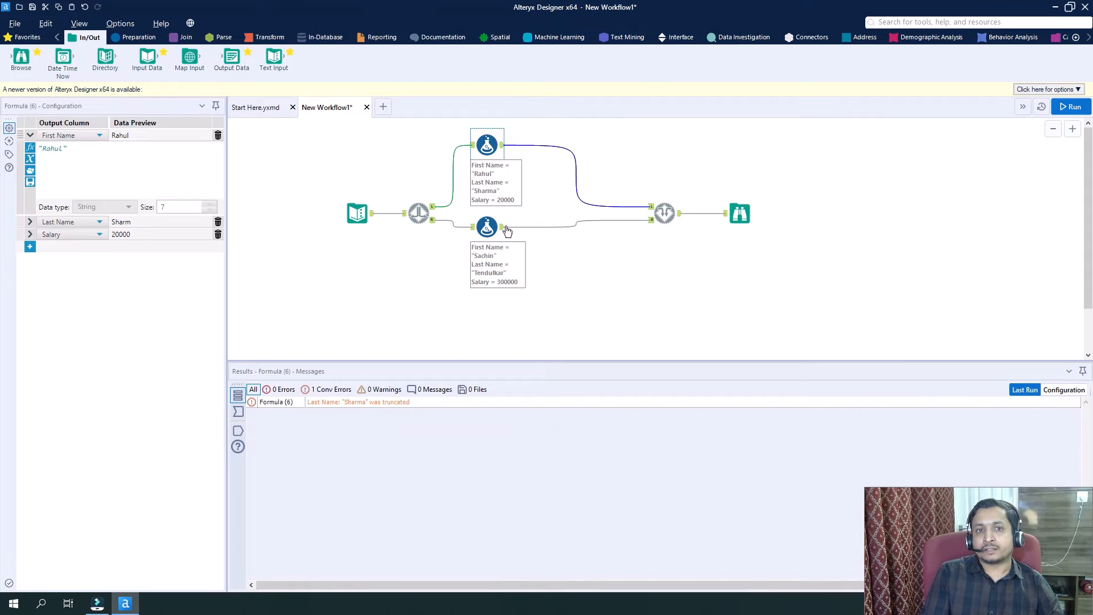
Enable Detour to the Right on the Detour tool and rerun the workflow to inspect the Browse output.
click(419, 213)
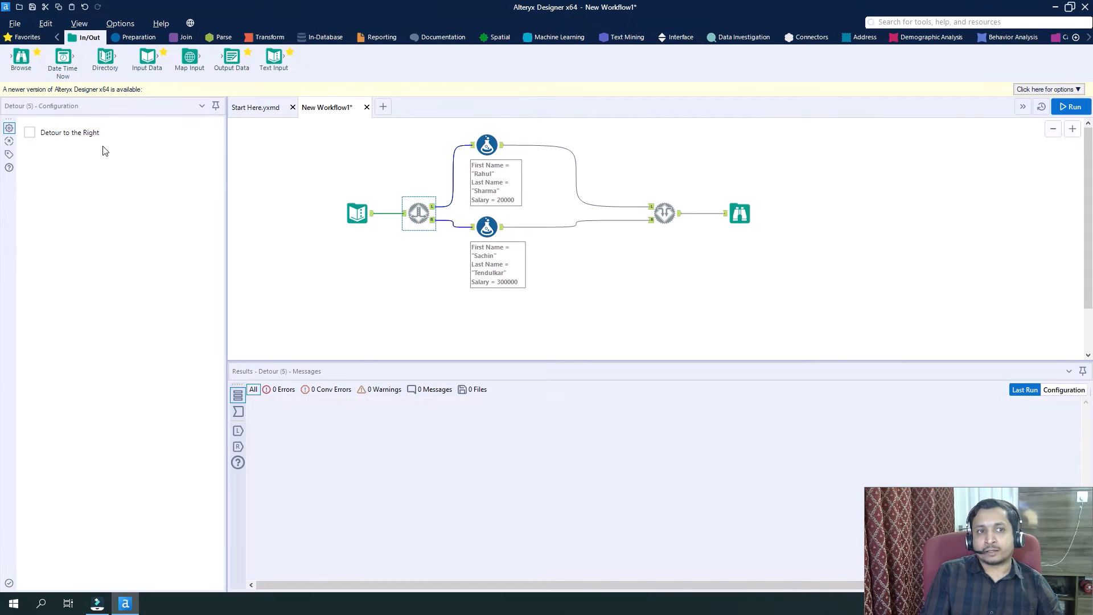
click(30, 133)
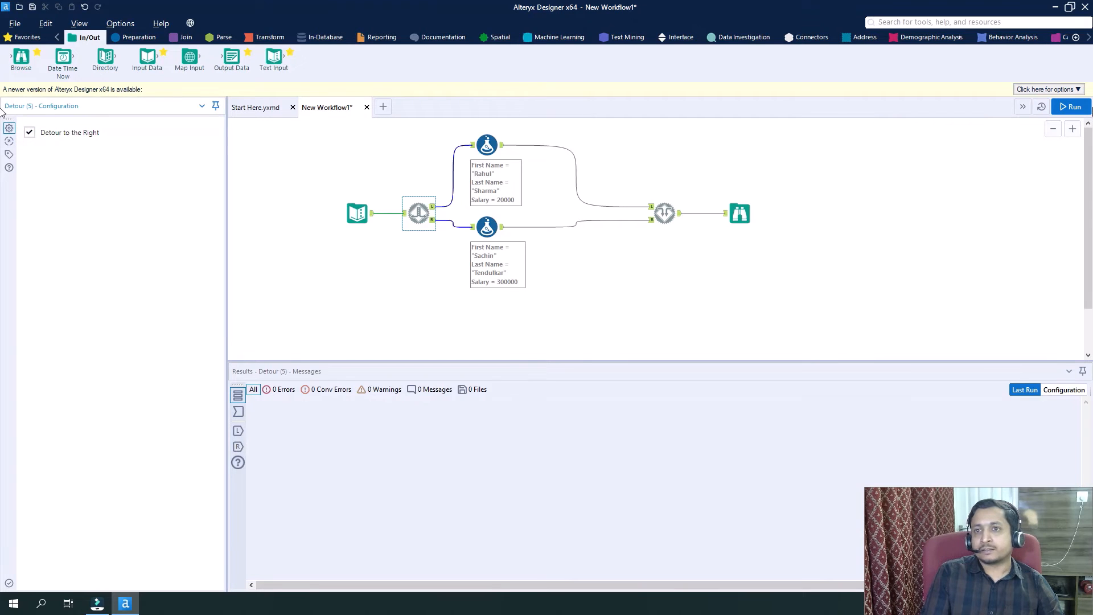
click(1064, 109)
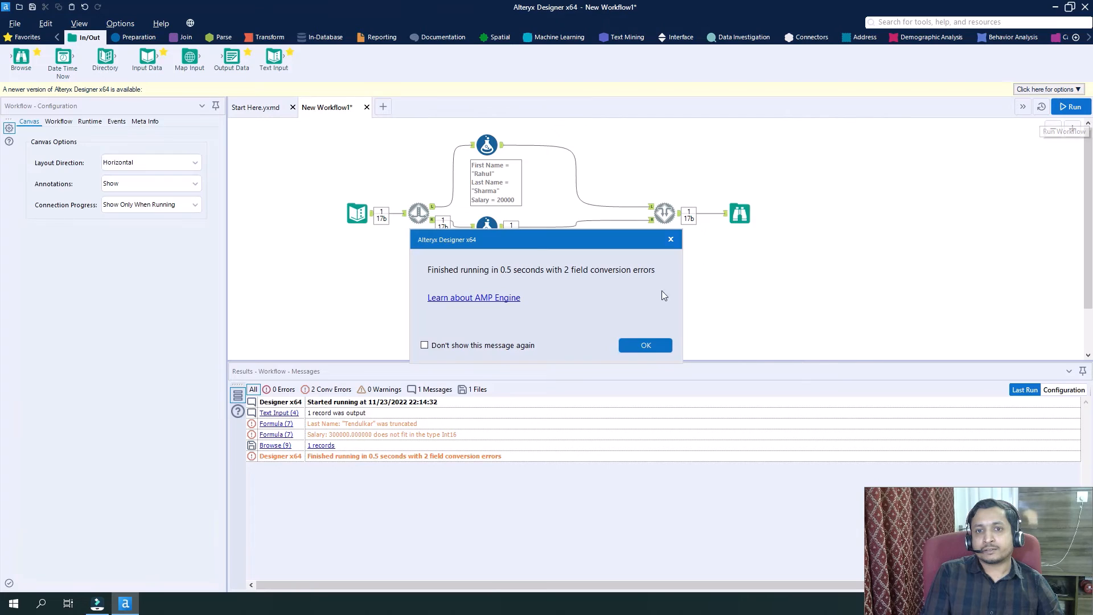
click(645, 345)
click(741, 215)
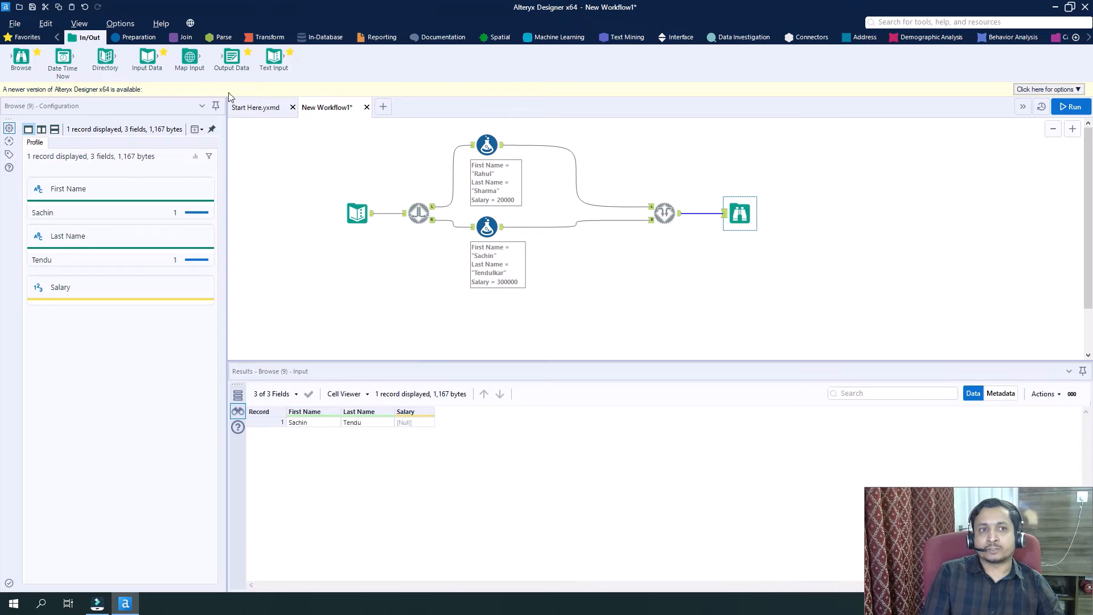
Examine the Last Name expression and its field size in the R-branch Formula tool.
click(139, 38)
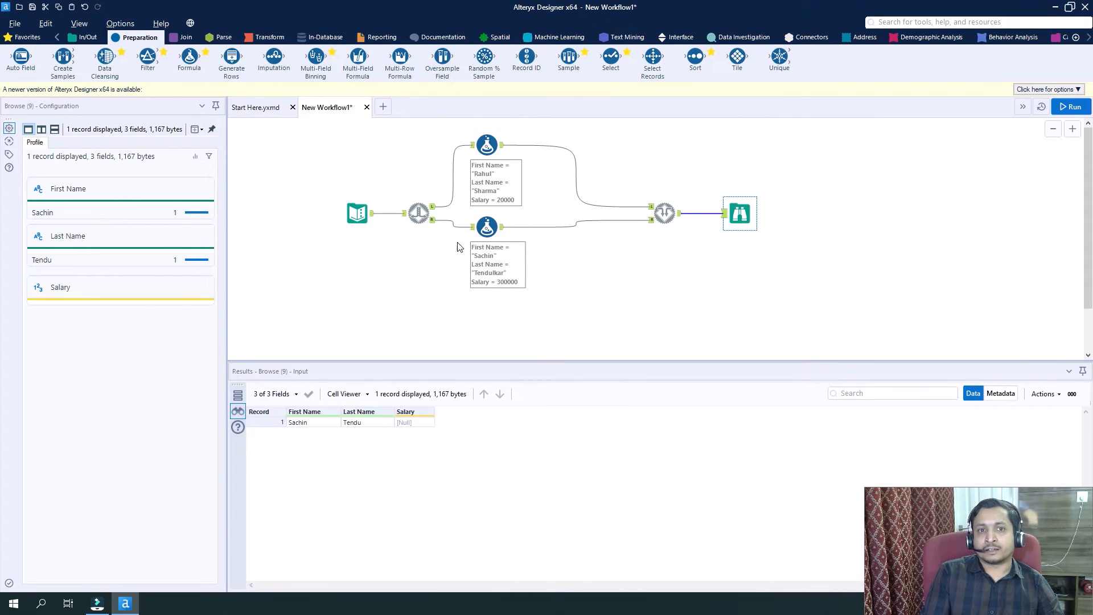
click(487, 227)
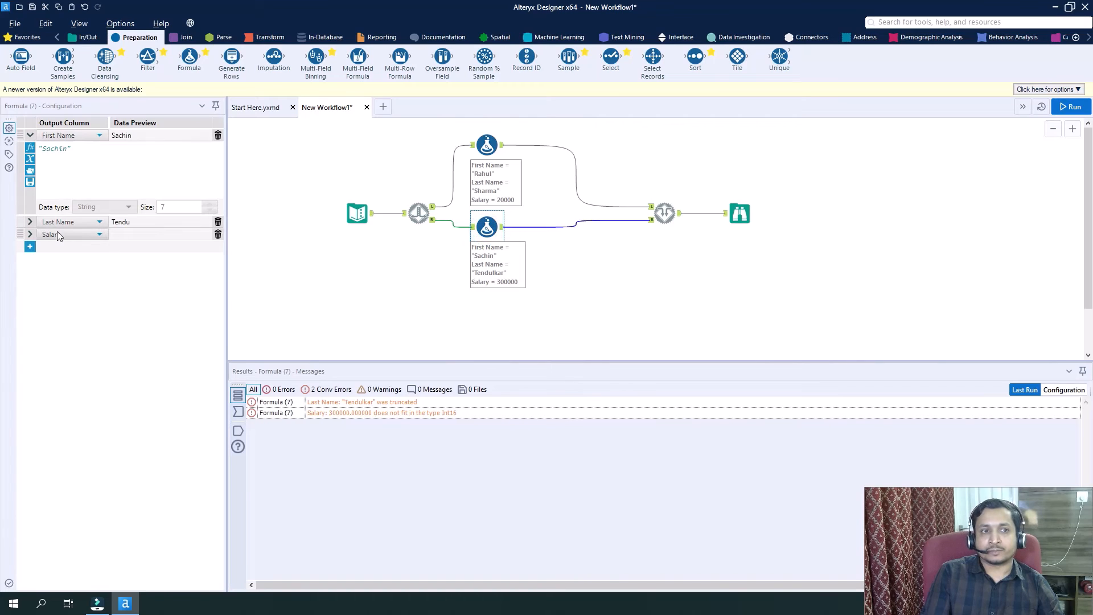
click(29, 221)
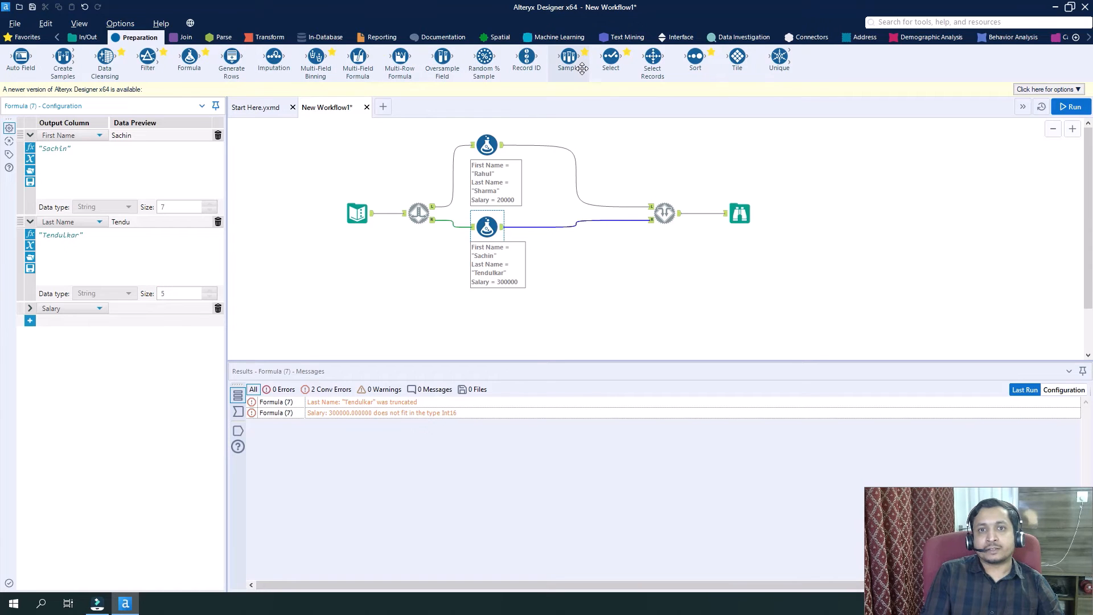
Insert a Select tool between the Text Input and Detour tools and set the Last Name field's size to 20.
drag(607, 60, 398, 218)
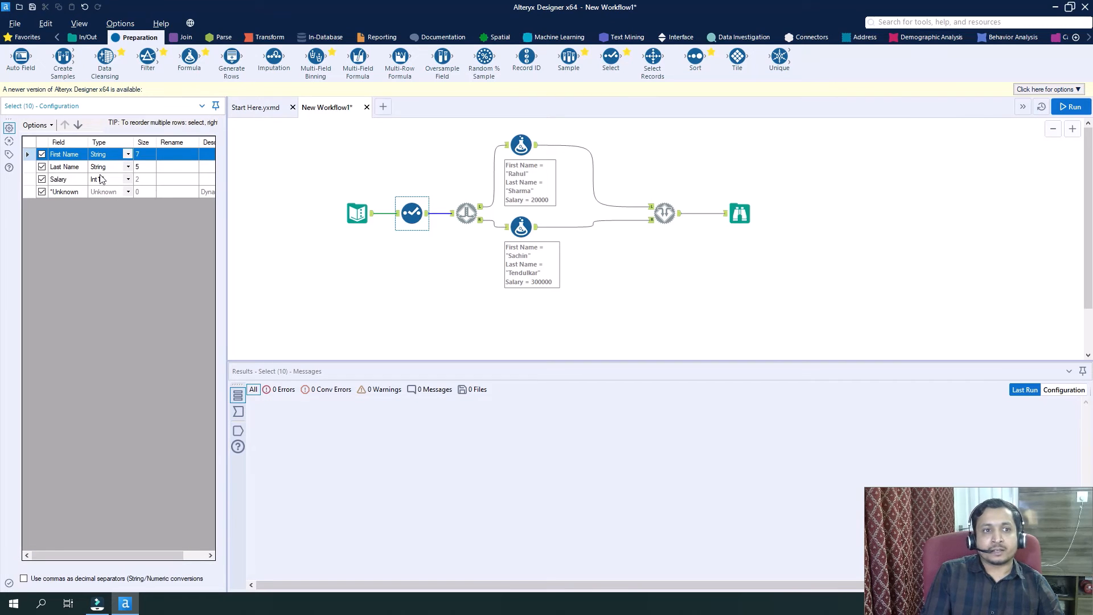
click(146, 167)
click(145, 167)
key(BackSpace)
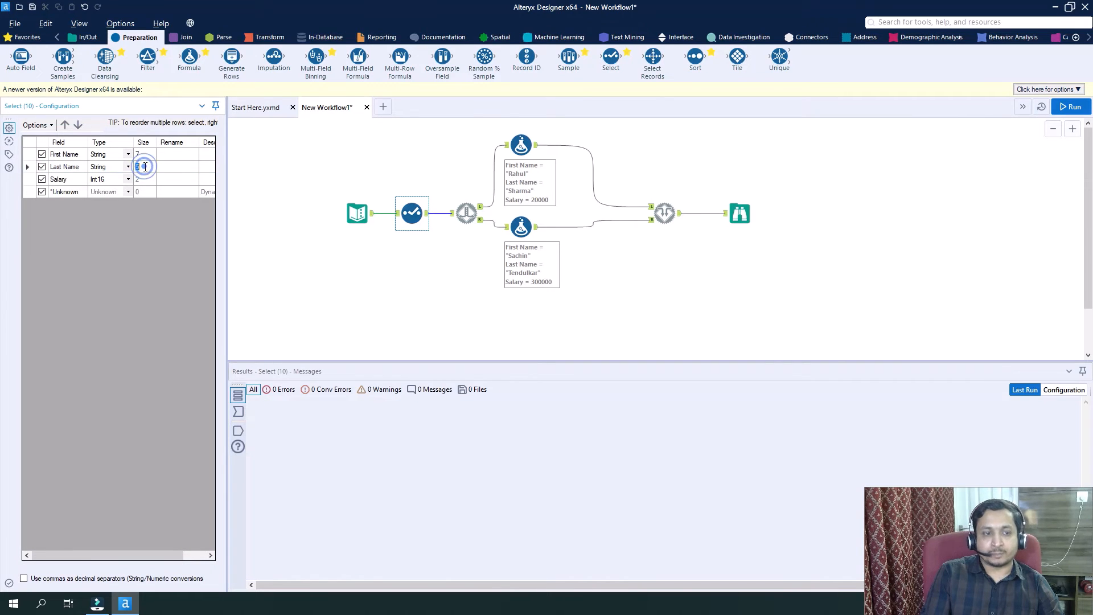
text(20)
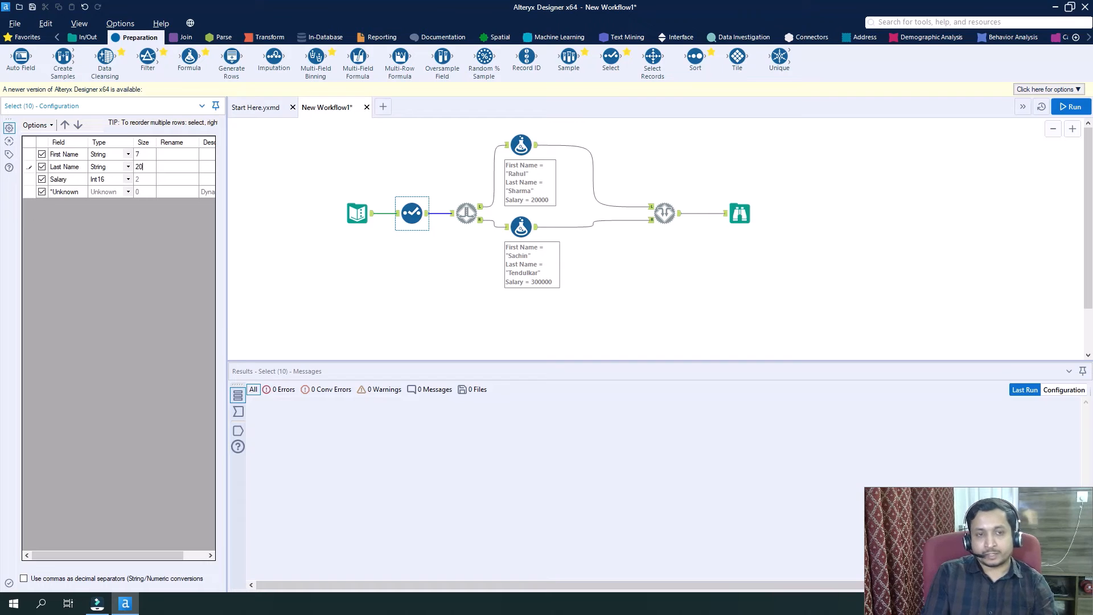
Rerun the workflow with the resized Last Name field and inspect the Salary value in the Browse output.
click(302, 251)
key(ctrl+r)
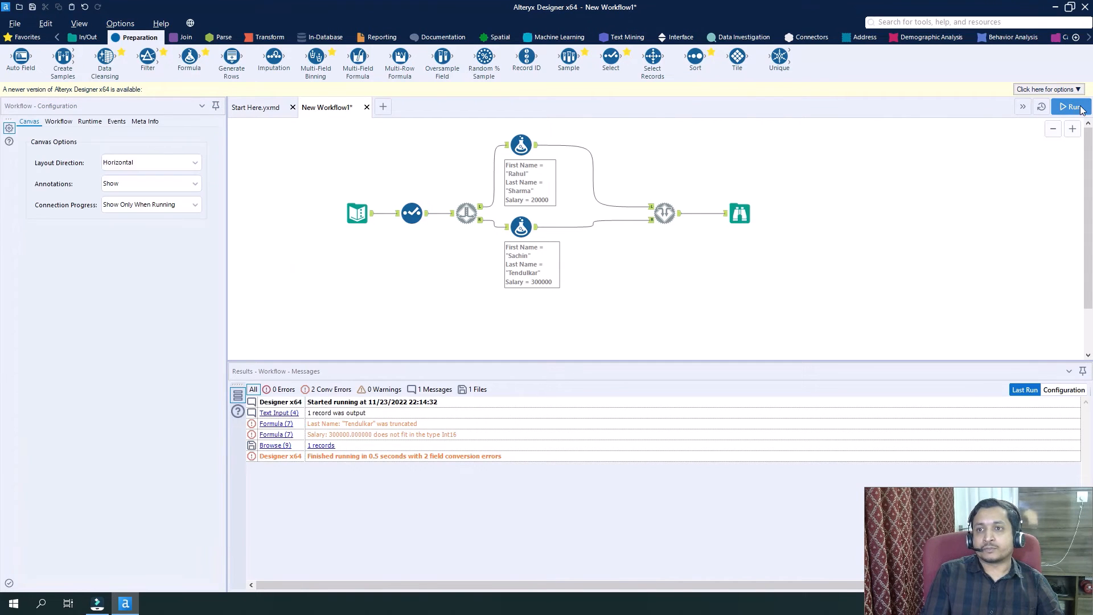
click(1072, 107)
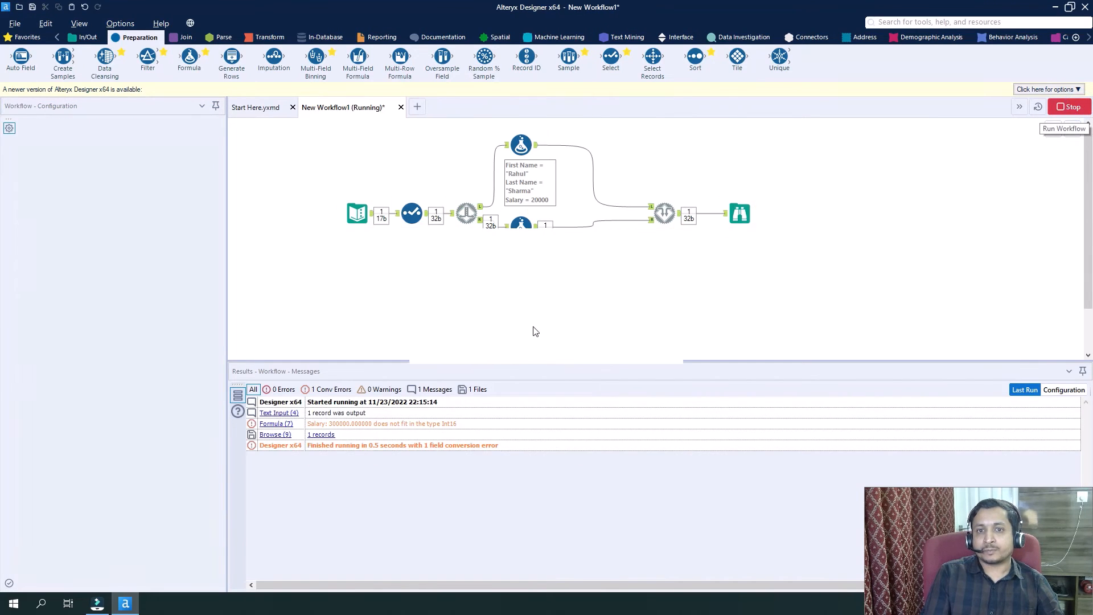
click(639, 349)
click(736, 216)
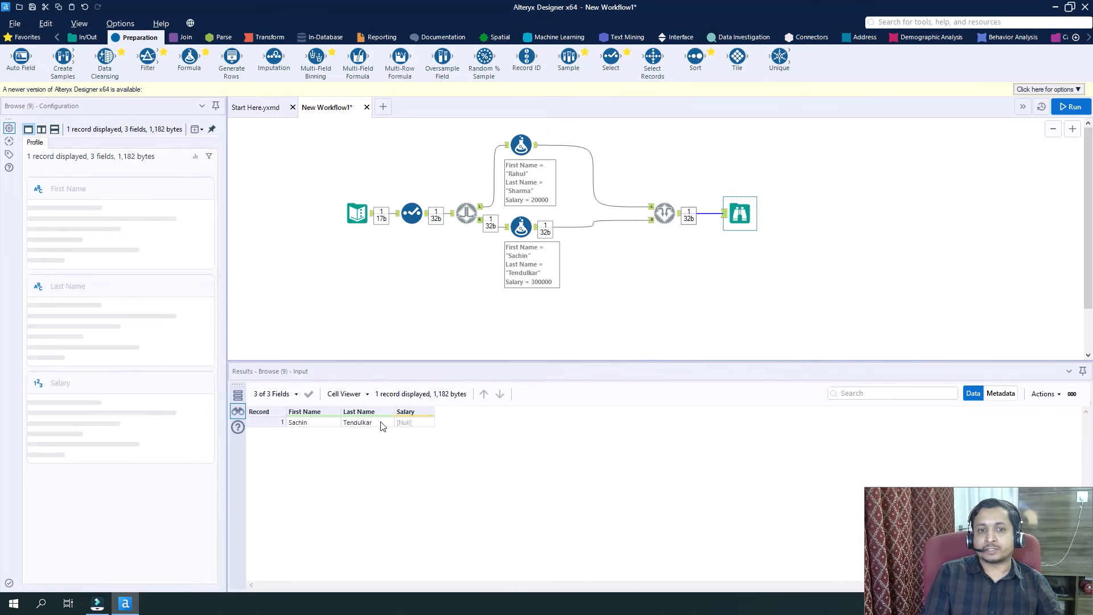
click(418, 425)
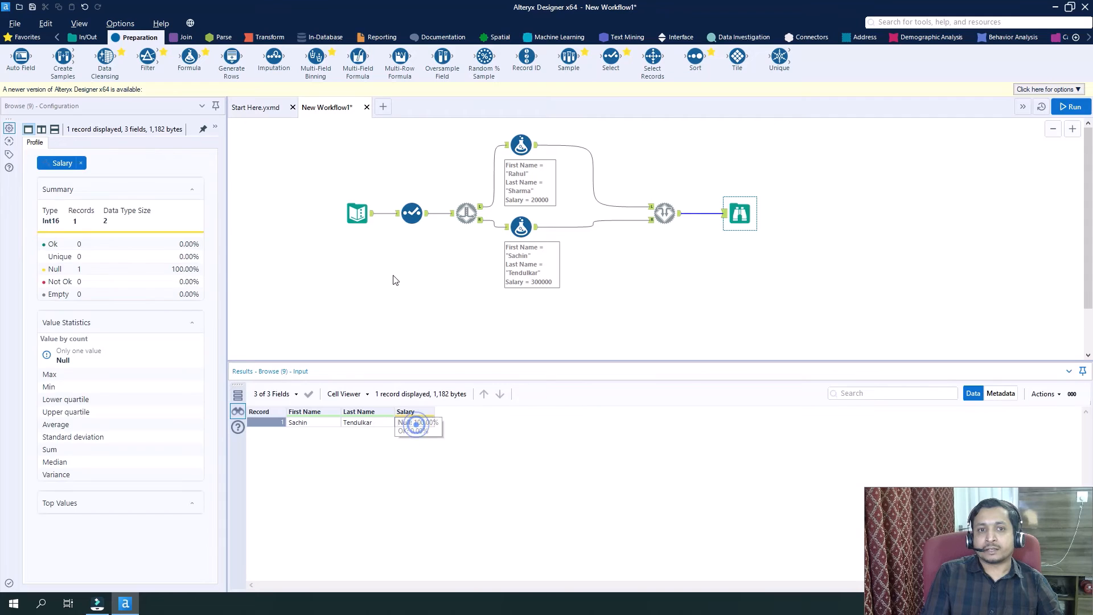
Change the Salary field's type to Int64 in the Select tool, and rerun the workflow to check the Browse output.
click(411, 214)
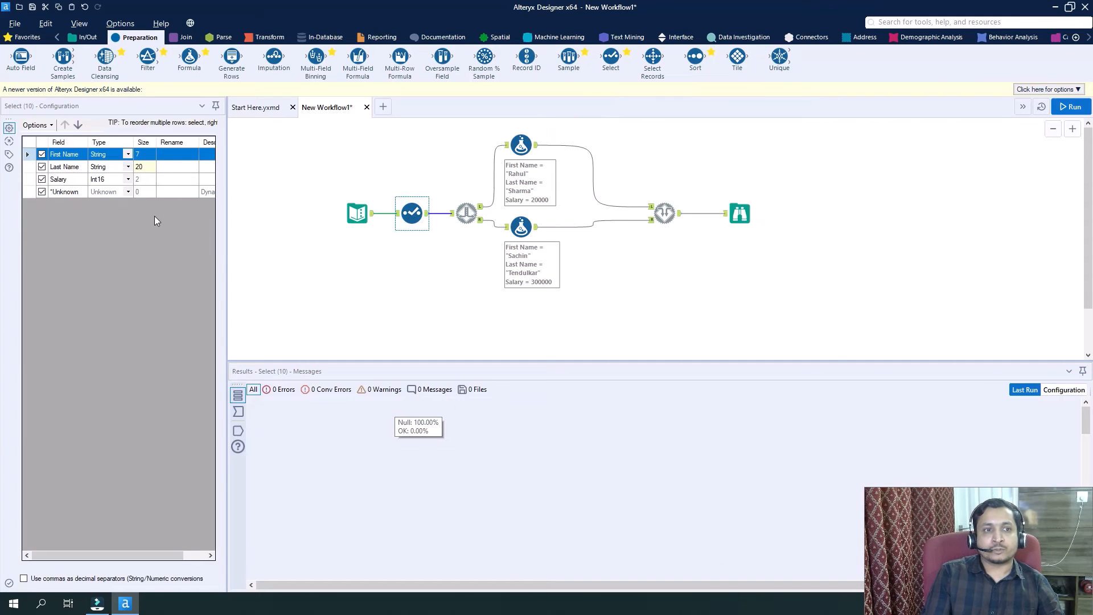
click(127, 181)
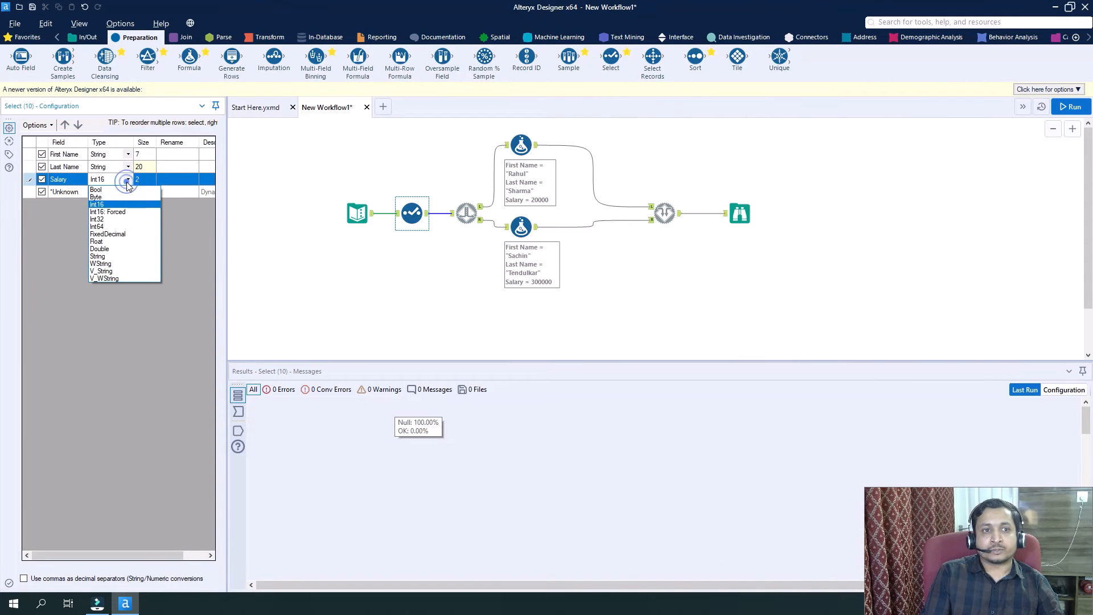
click(118, 224)
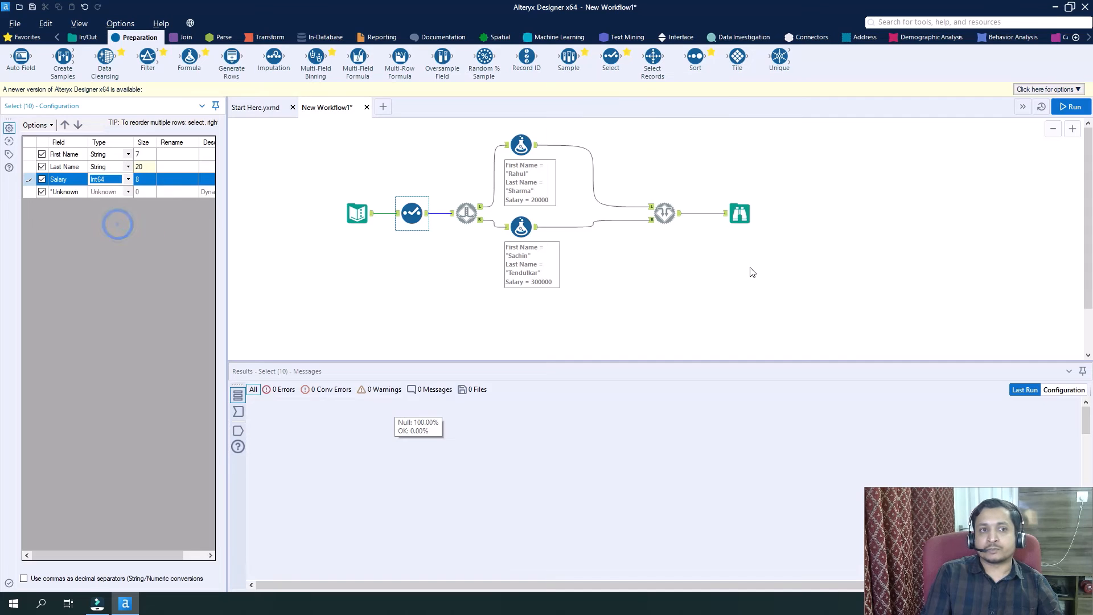
click(1081, 109)
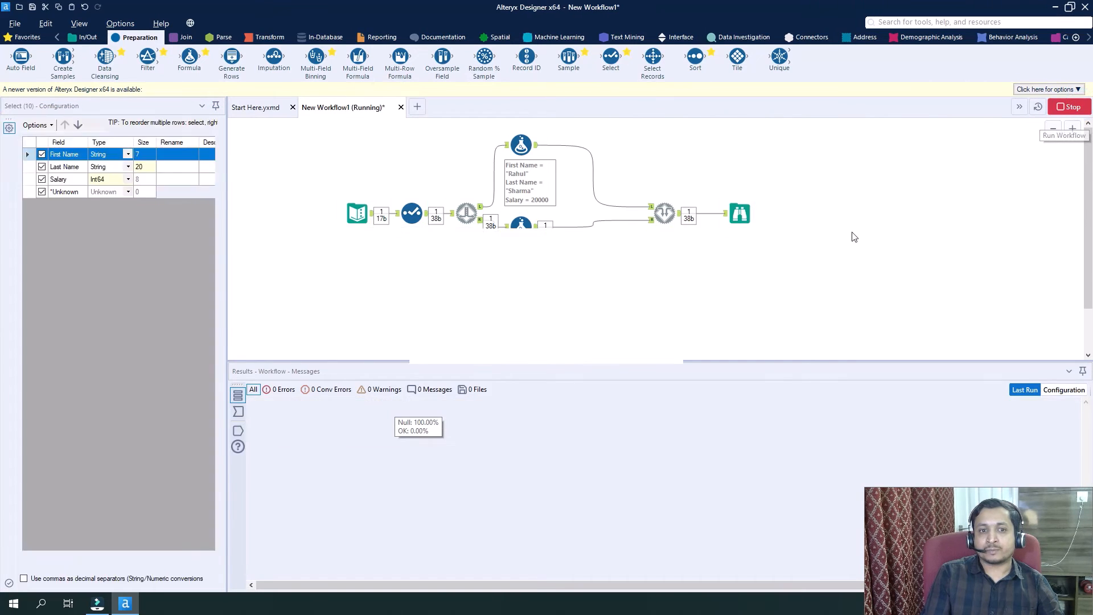
click(662, 344)
click(738, 206)
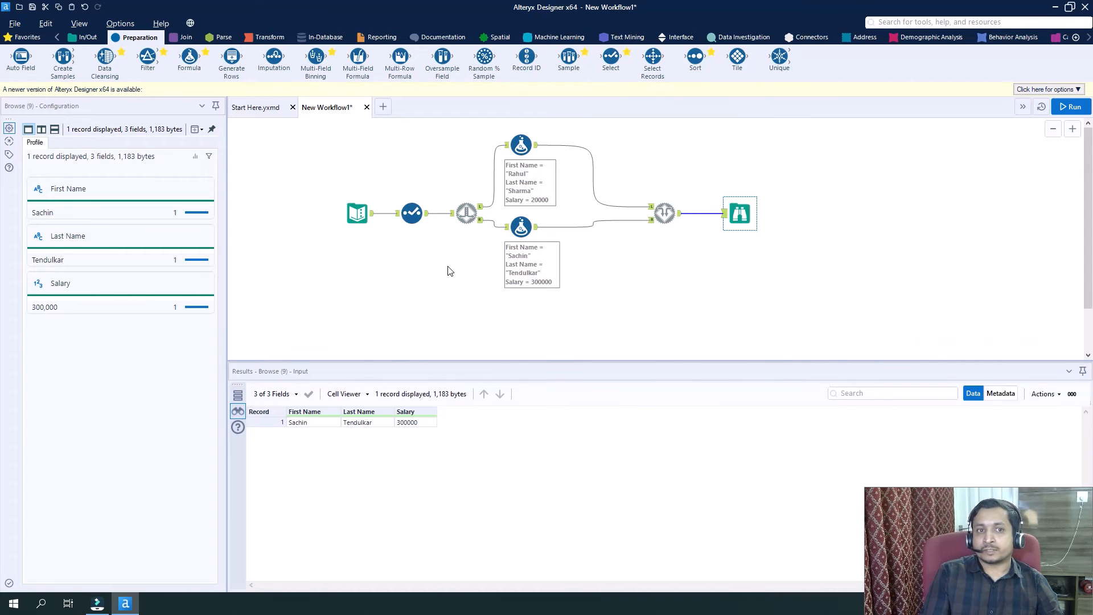
Disable Detour to the Right on the Detour tool and rerun the workflow to check the Browse output.
click(446, 266)
click(466, 214)
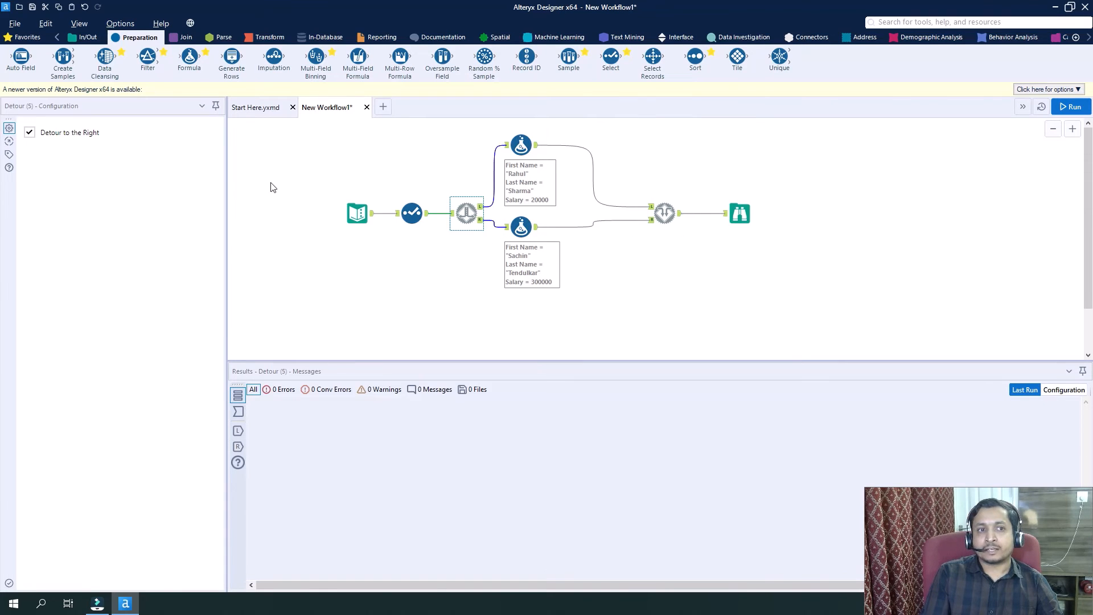
click(28, 132)
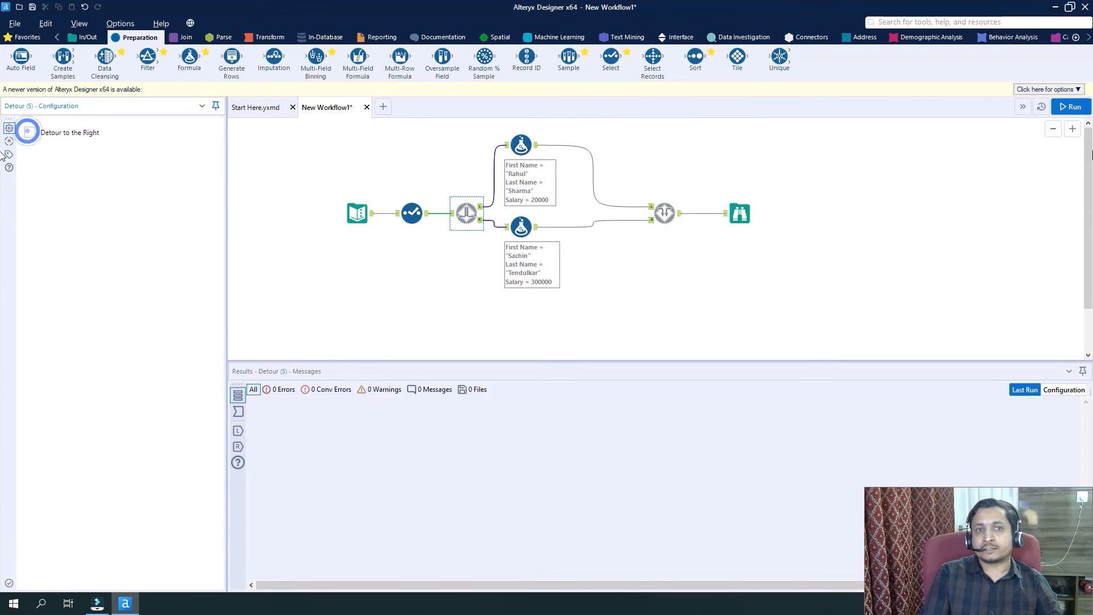
click(1071, 106)
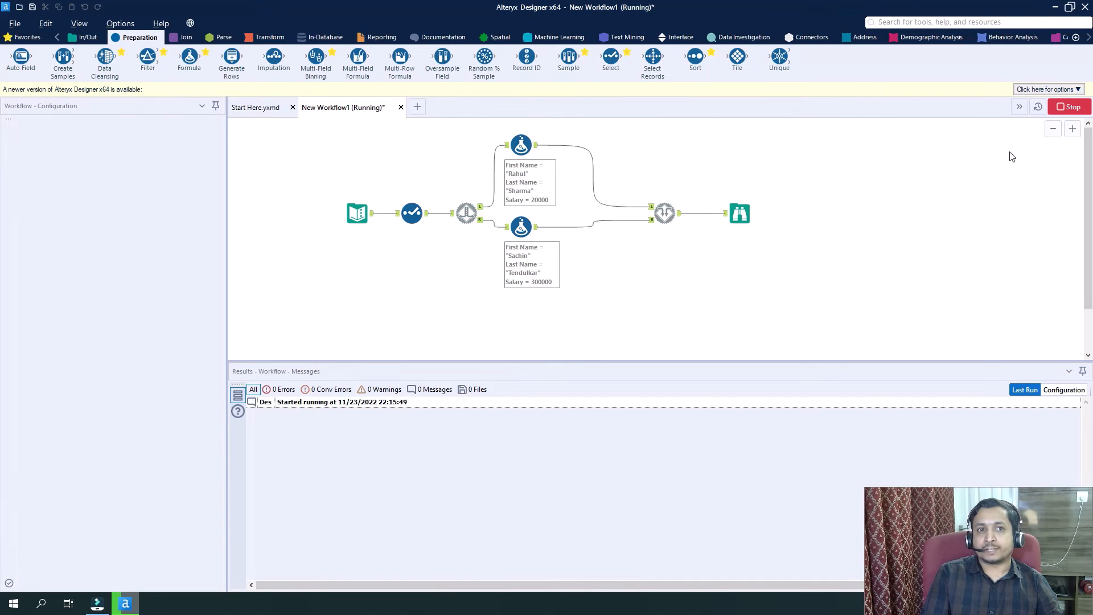
click(656, 345)
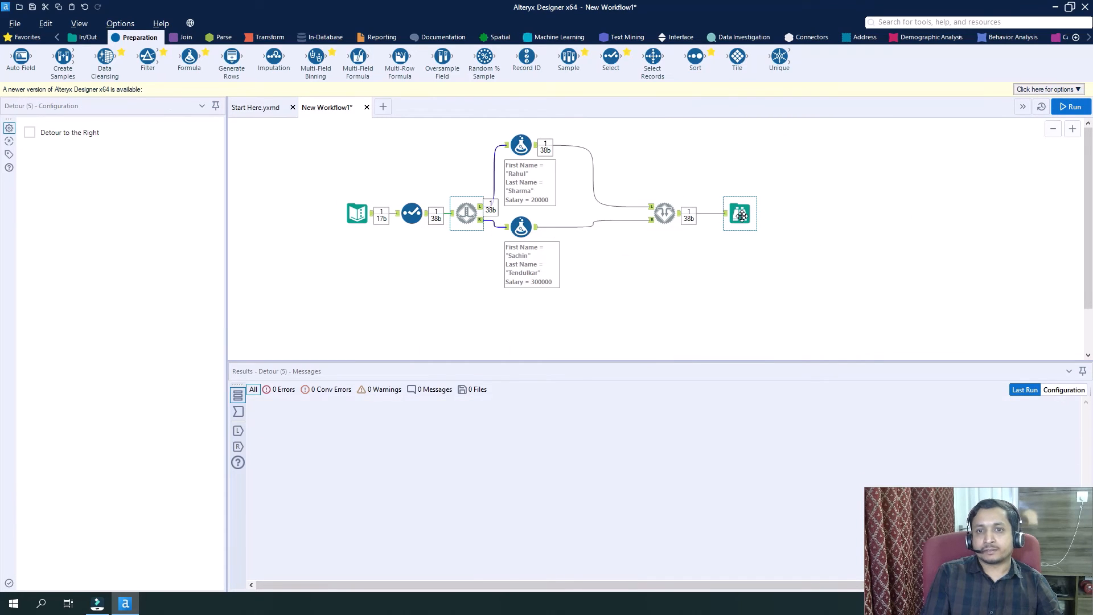
click(742, 215)
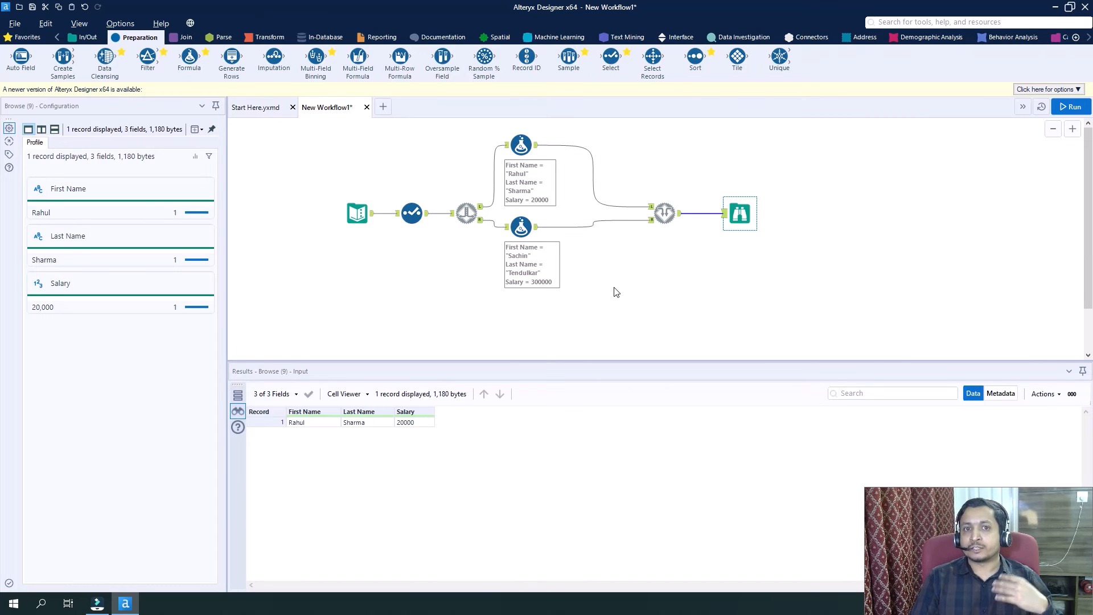
Review the Detour, Detour End and Select tools along the workflow.
click(615, 291)
key(ctrl+r)
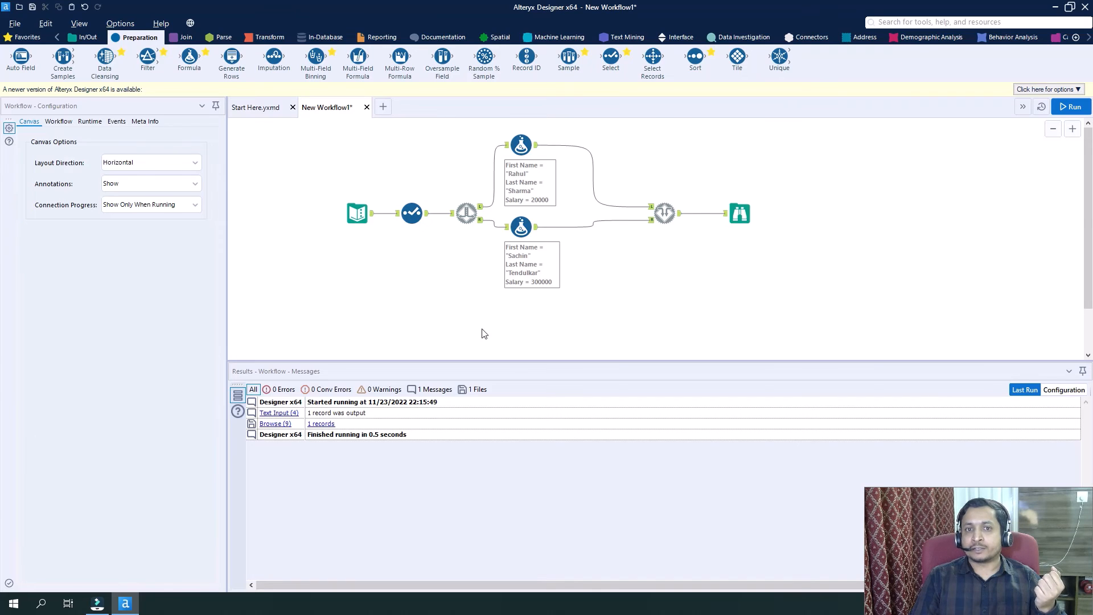
click(465, 213)
click(668, 218)
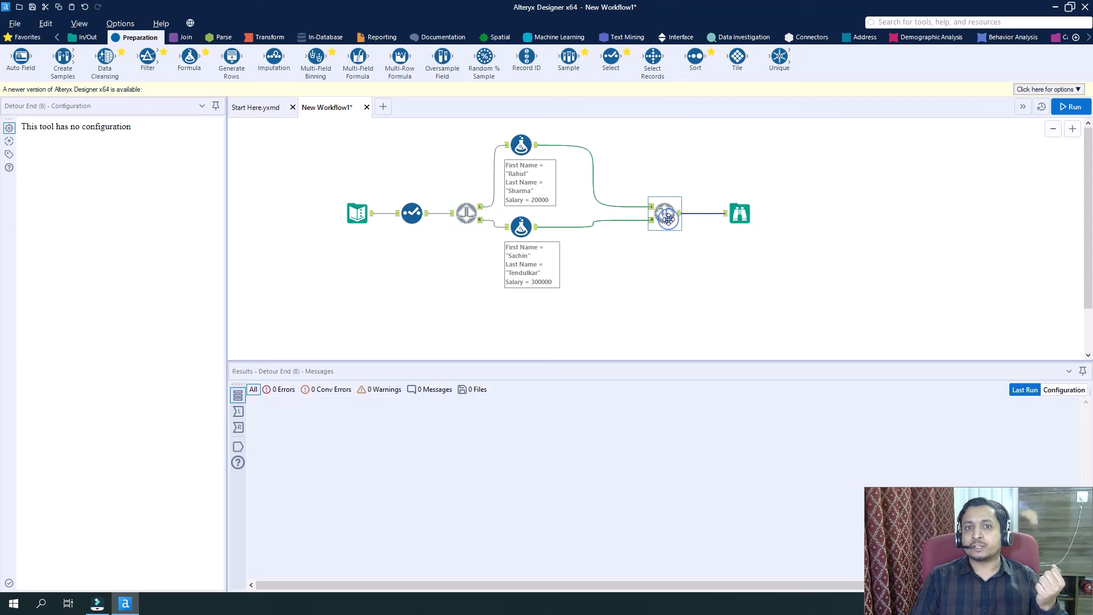
click(632, 305)
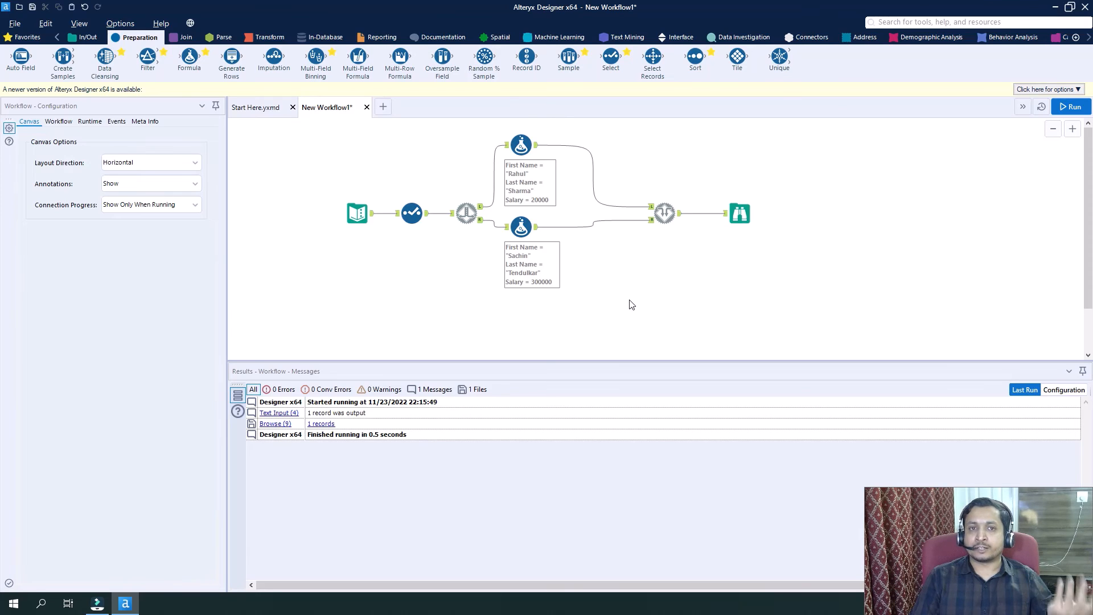
click(417, 214)
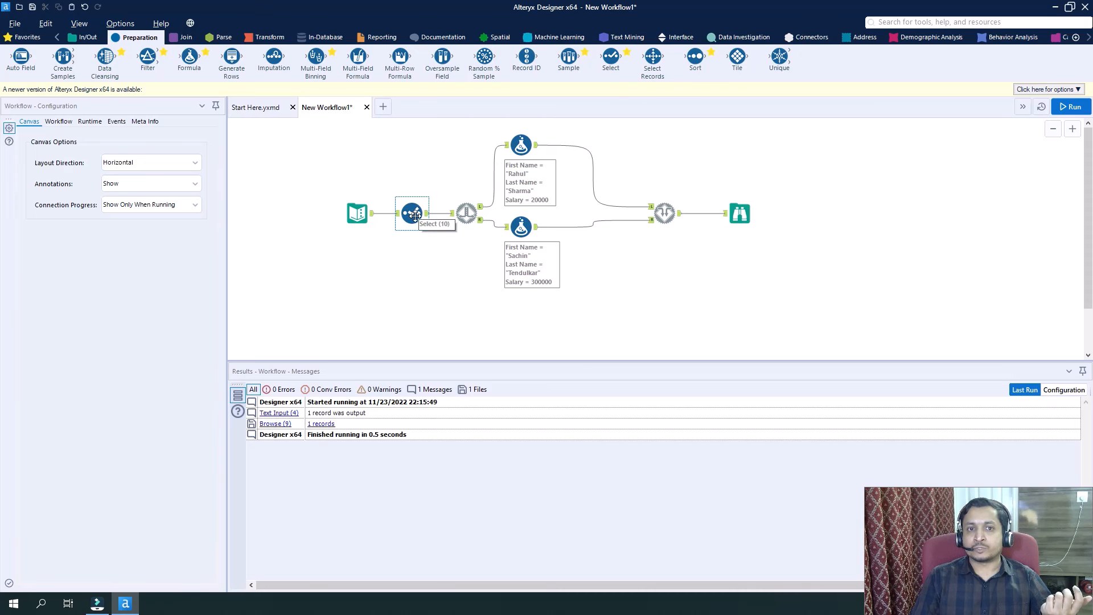
Switch Detour to the Right on and back off in the Detour tool's configuration.
click(467, 213)
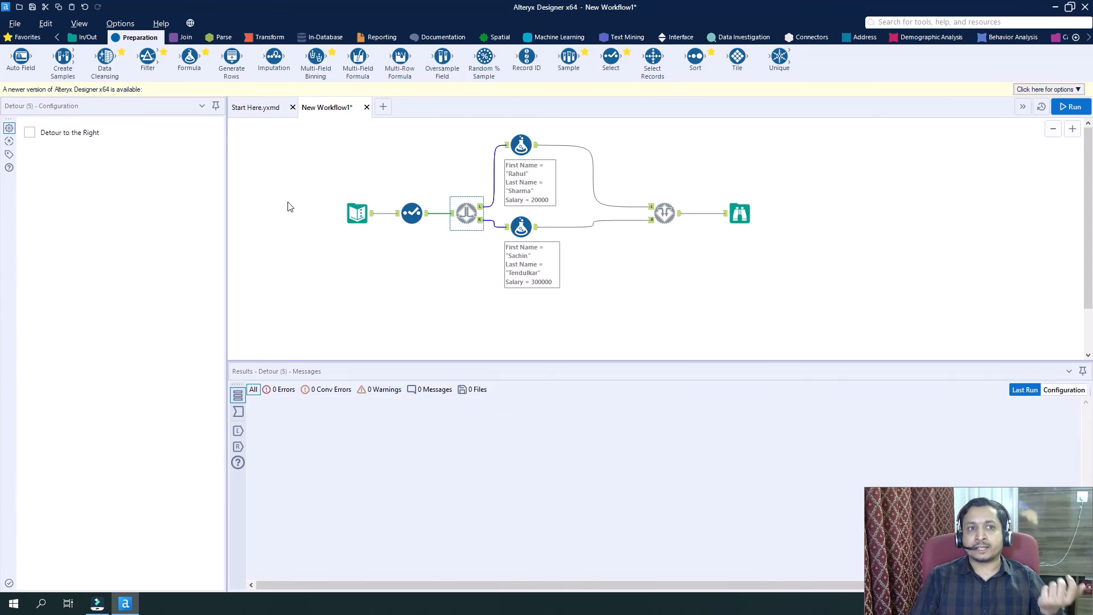
click(29, 132)
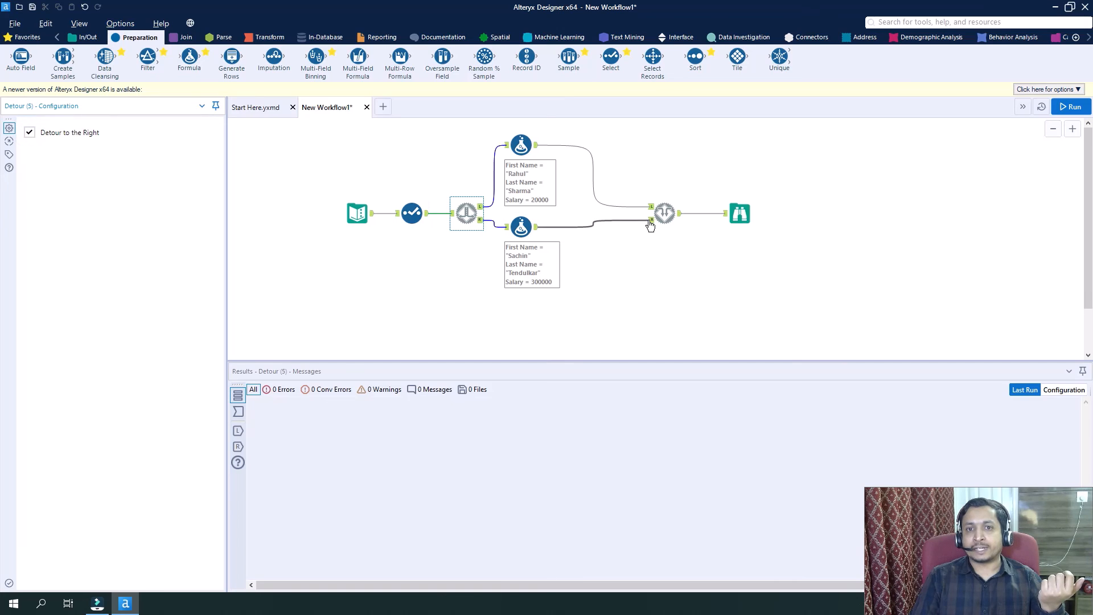
click(31, 133)
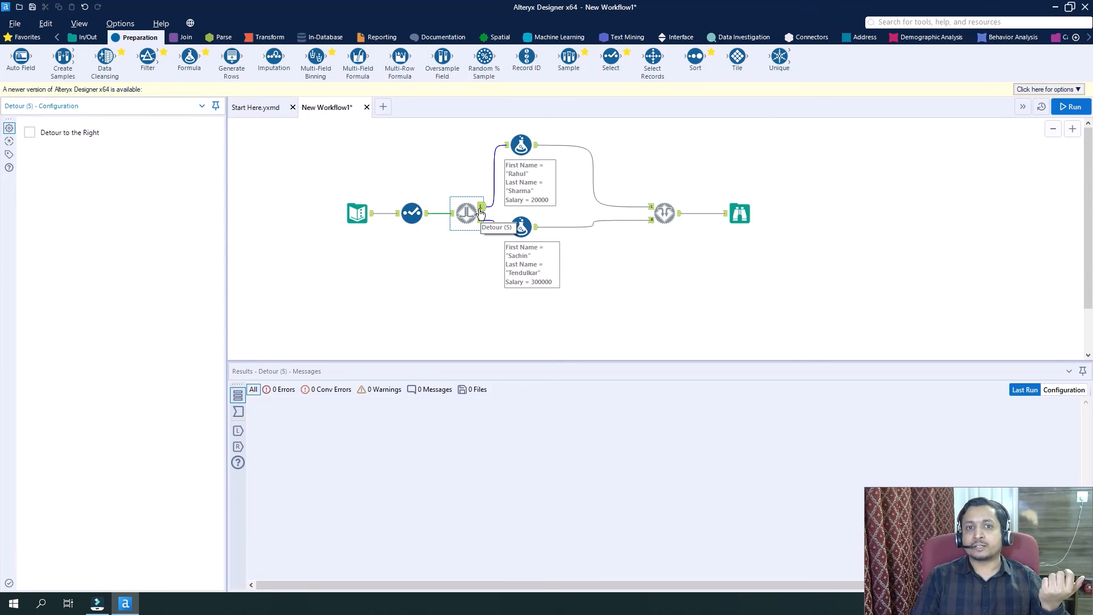